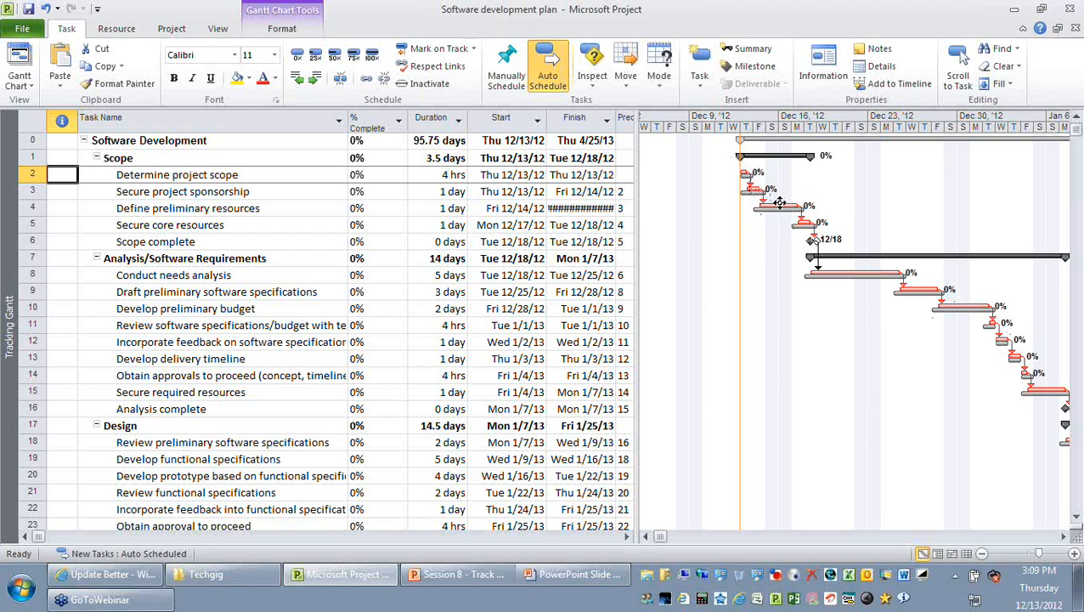
Format the Status Date gridline on the Gantt chart as a solid line and choose its colour
mouse_move(985, 338)
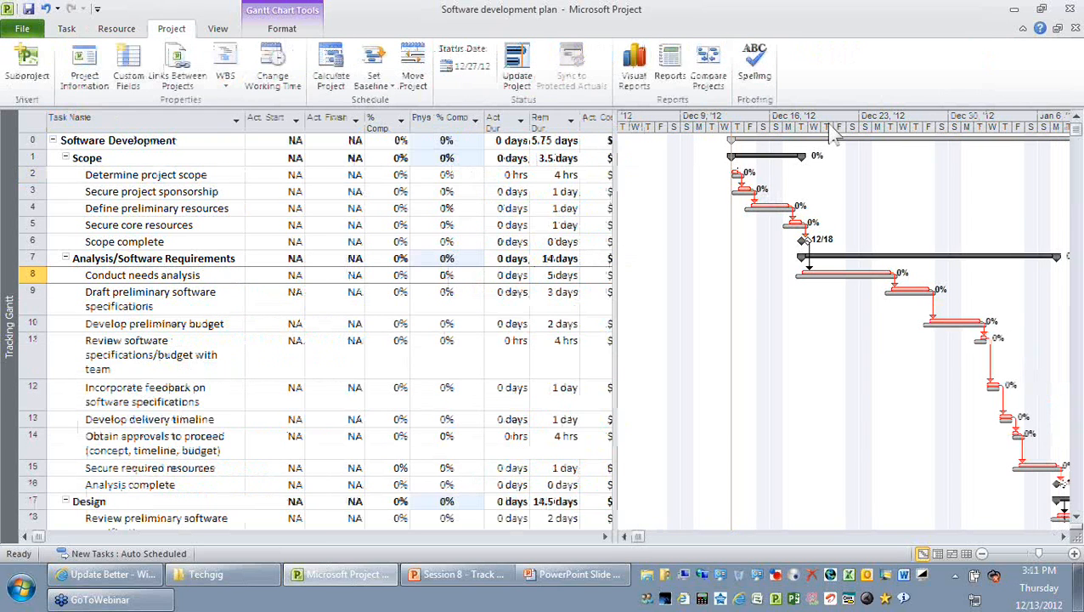
click(282, 28)
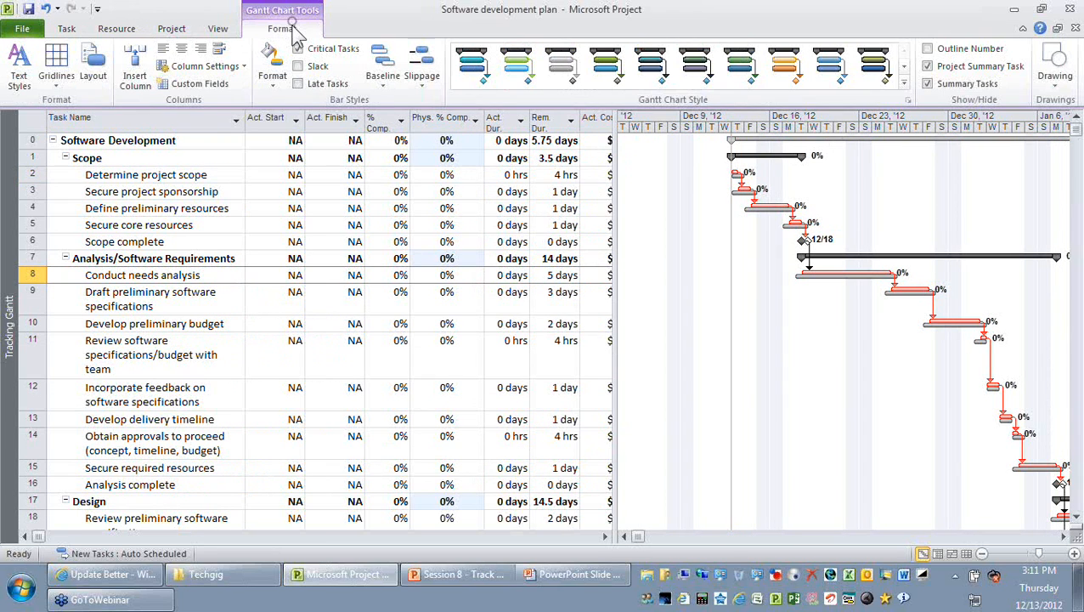
click(61, 82)
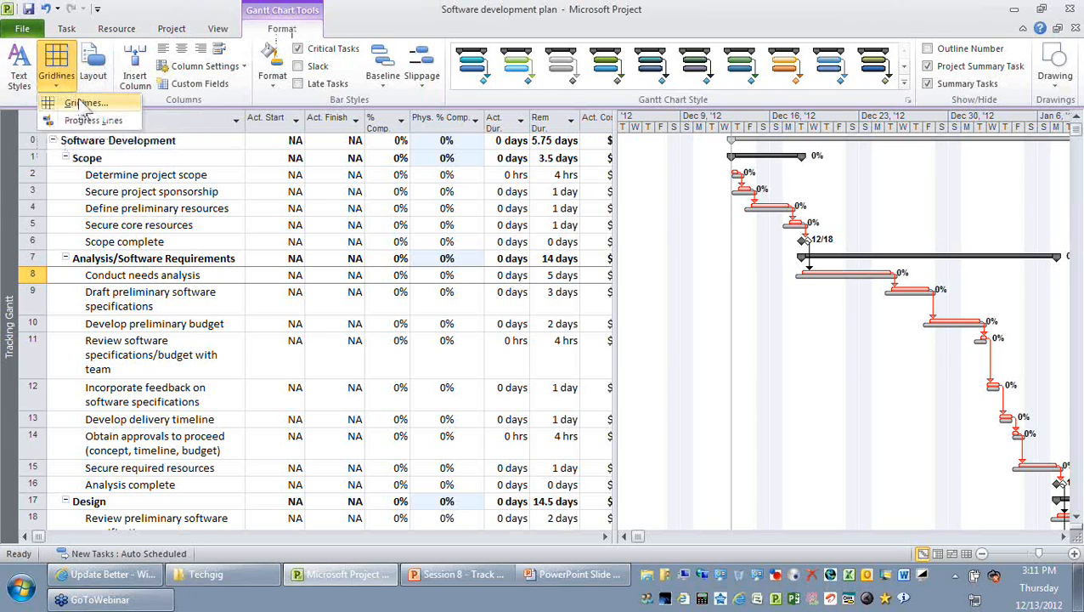
click(85, 103)
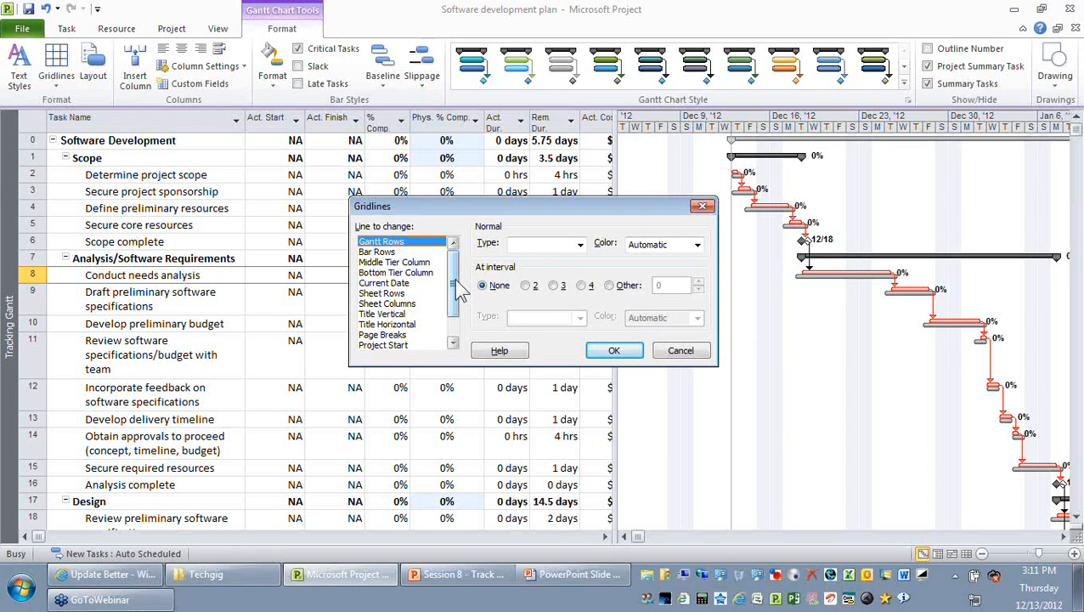
scroll(459, 289, down, 1)
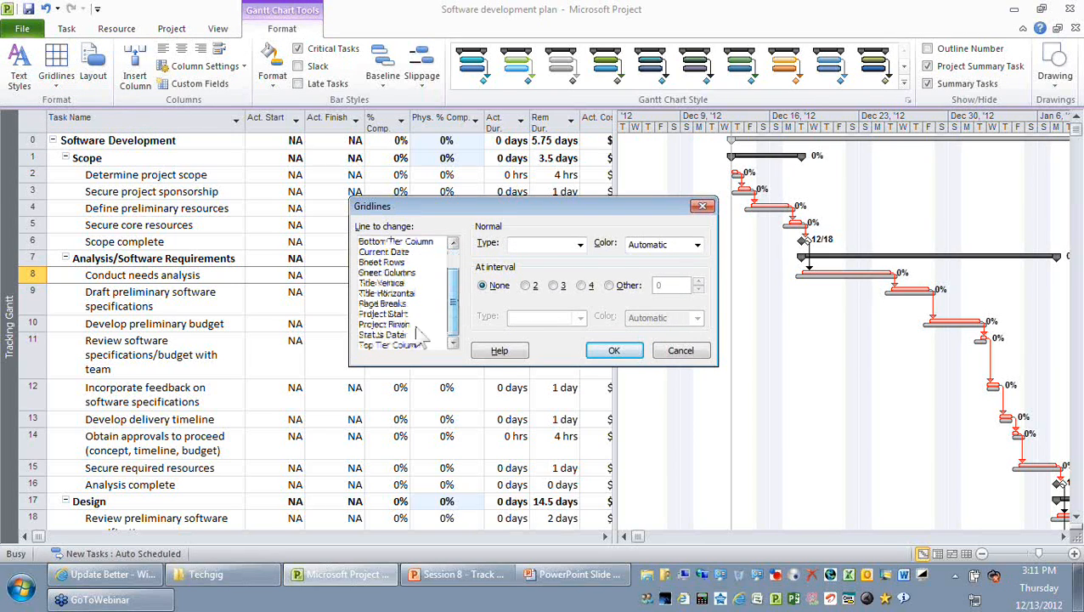
click(382, 334)
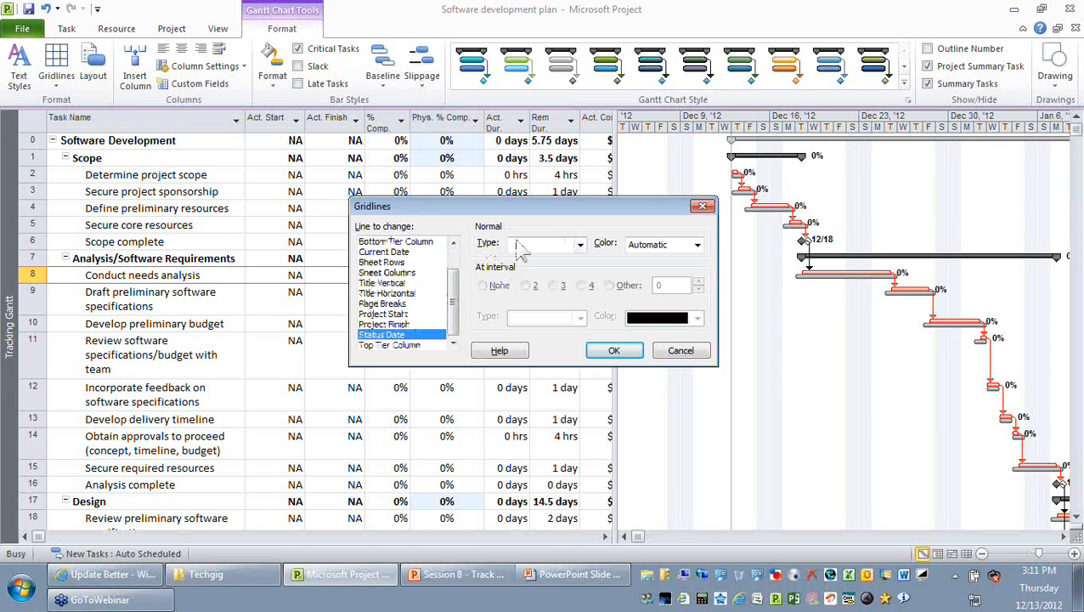
click(579, 245)
click(567, 274)
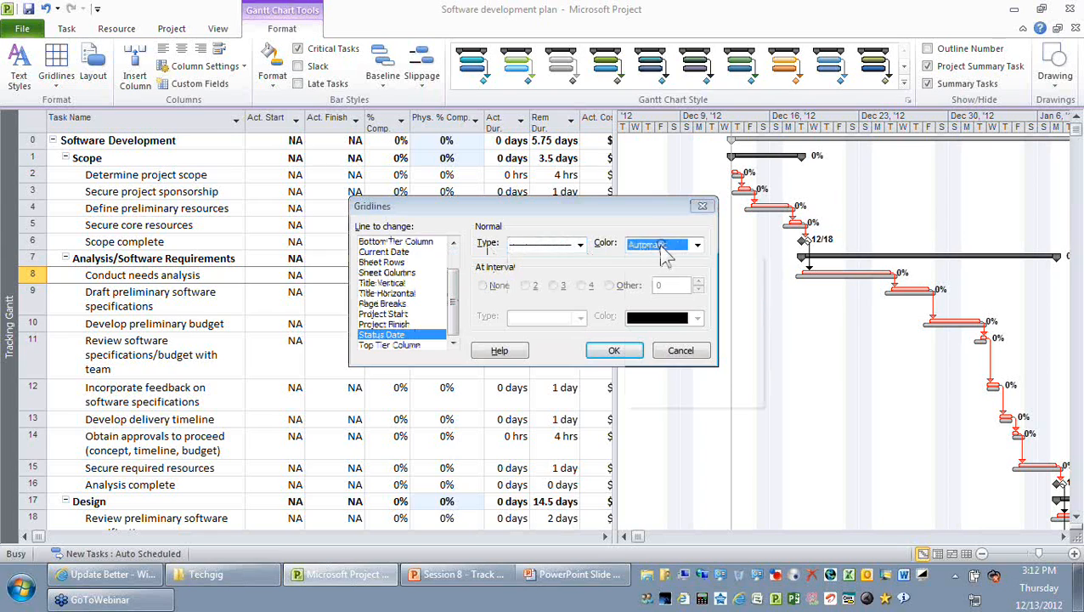
click(665, 247)
click(646, 380)
click(614, 350)
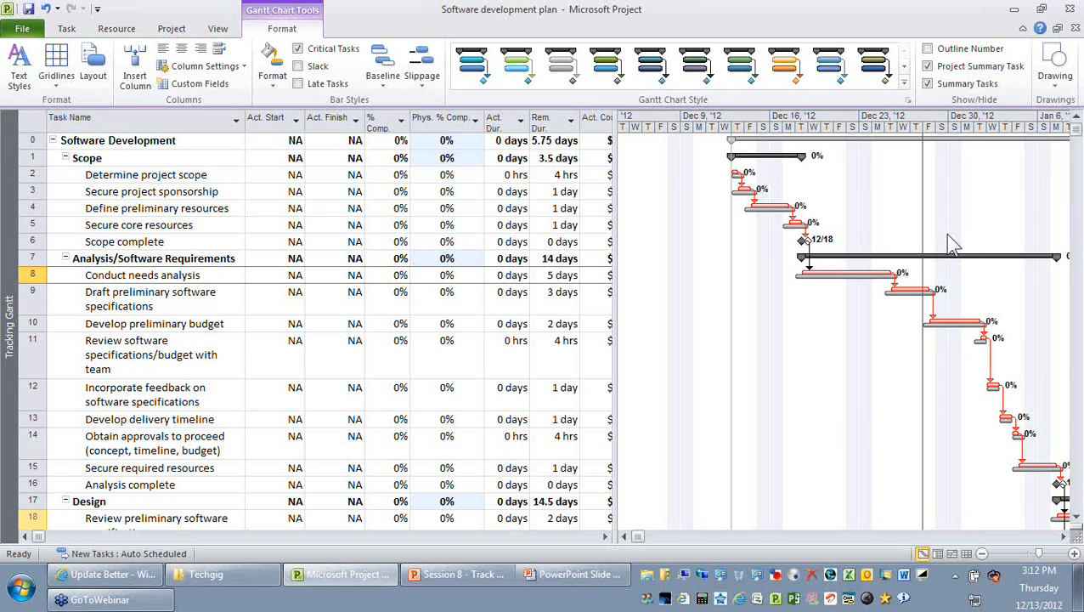
Switch to the PowerPoint slide show, reveal the points on setting the status date, and return to Microsoft Project
key(alt+Tab)
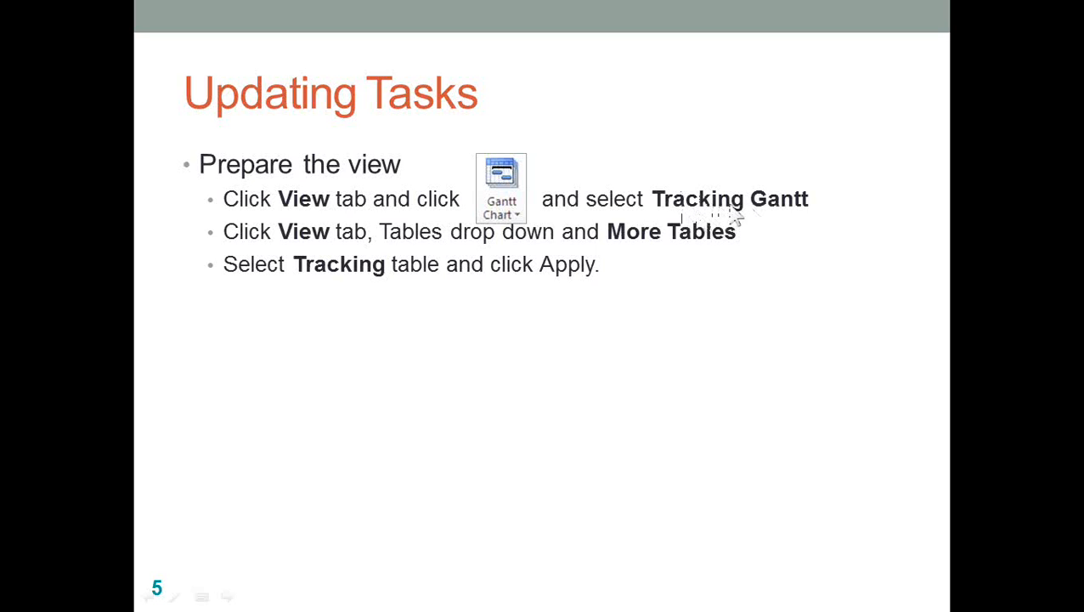
click(355, 287)
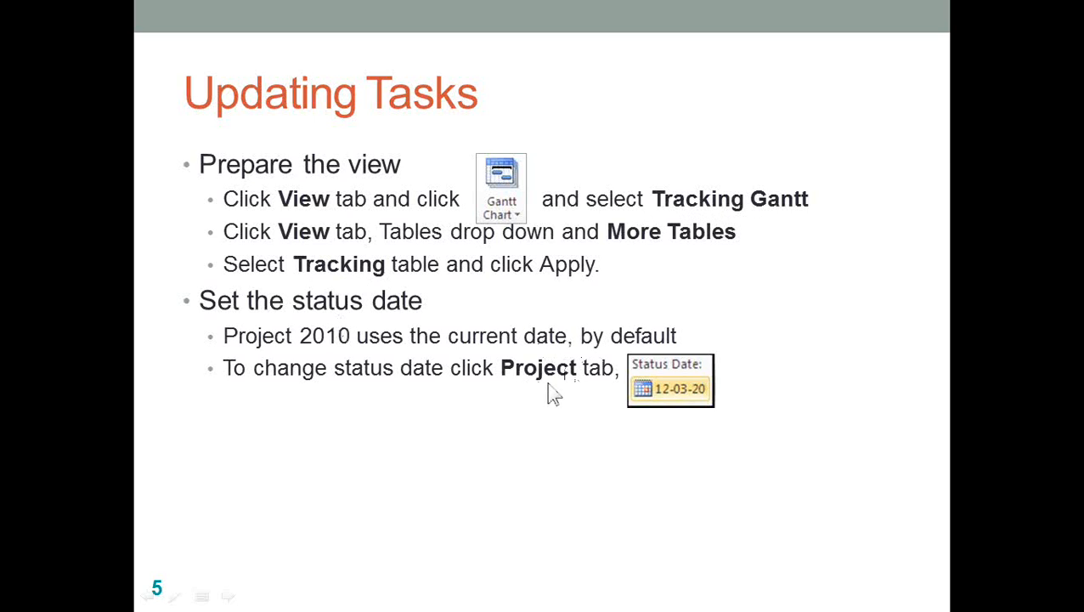
key(alt+Tab)
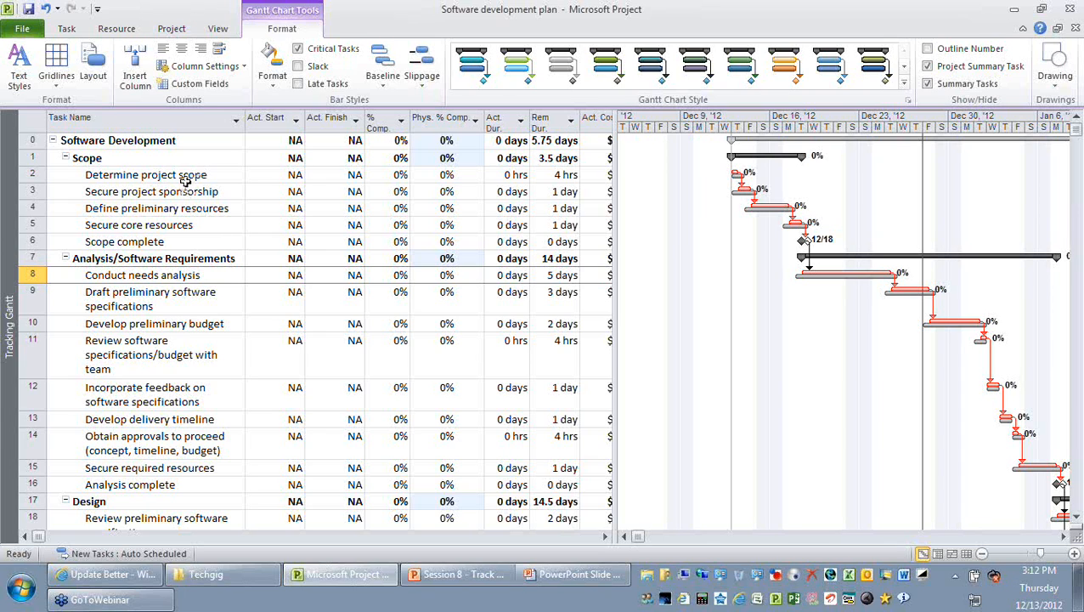
Try the Fixed Duration, Fixed Work and Fixed Units task types for Determine project scope, and discard the changes
double_click(194, 174)
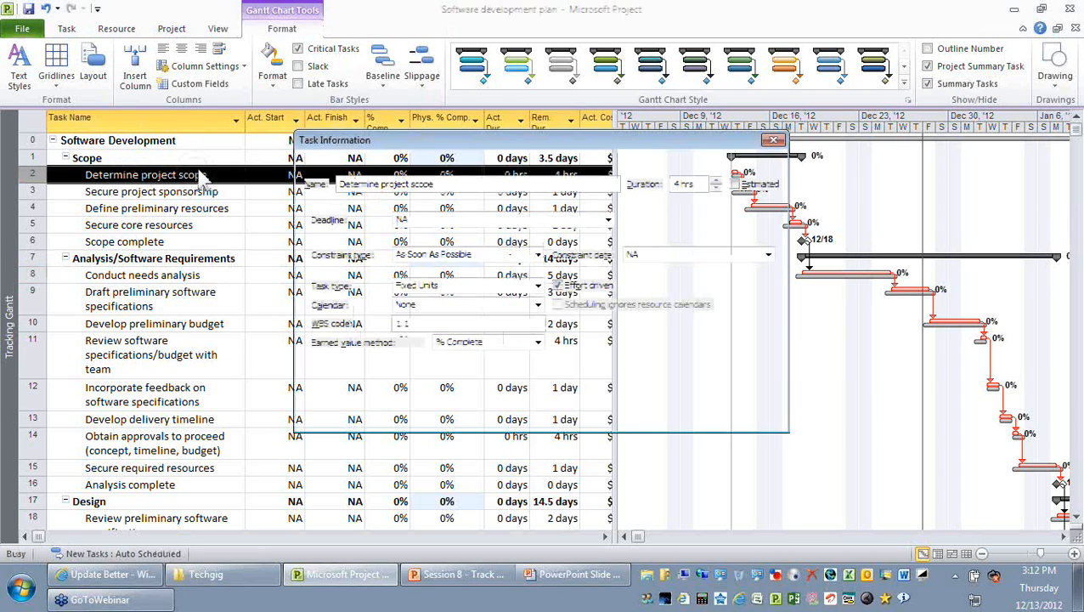
click(467, 285)
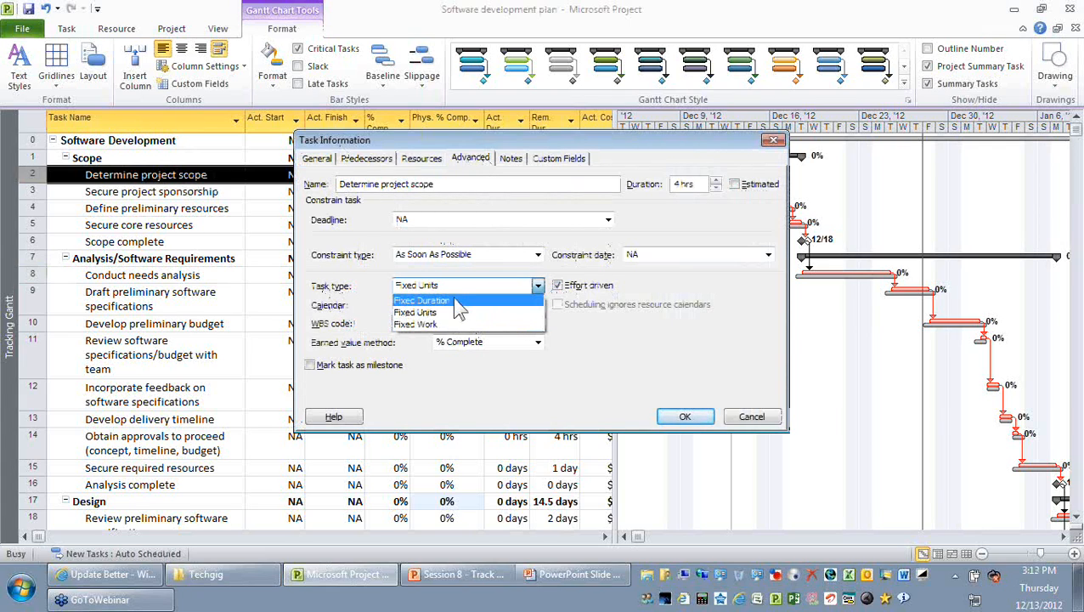
click(450, 301)
click(450, 286)
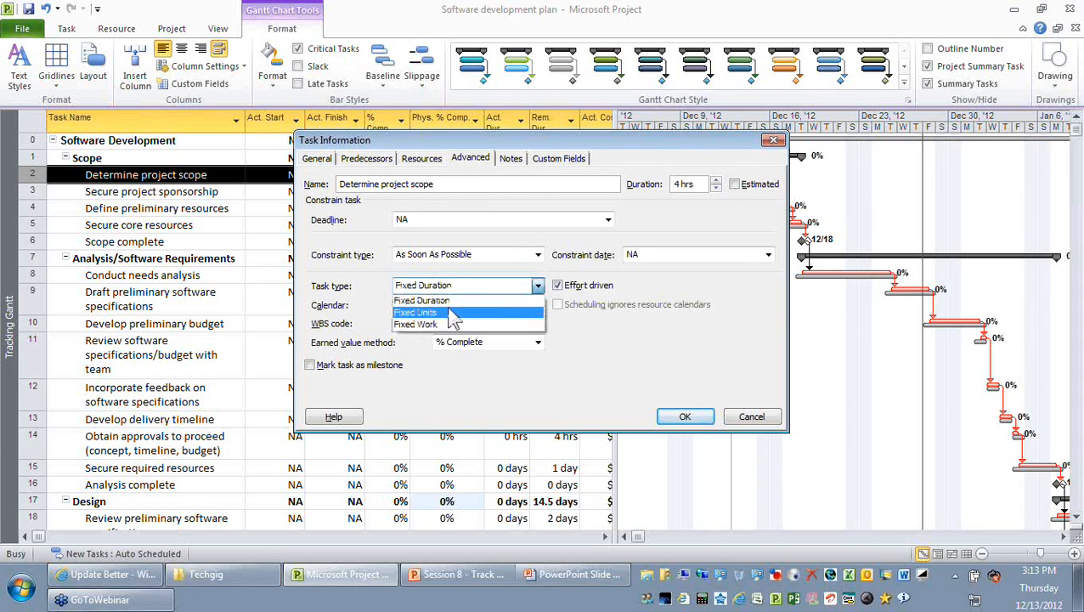
click(453, 301)
click(457, 287)
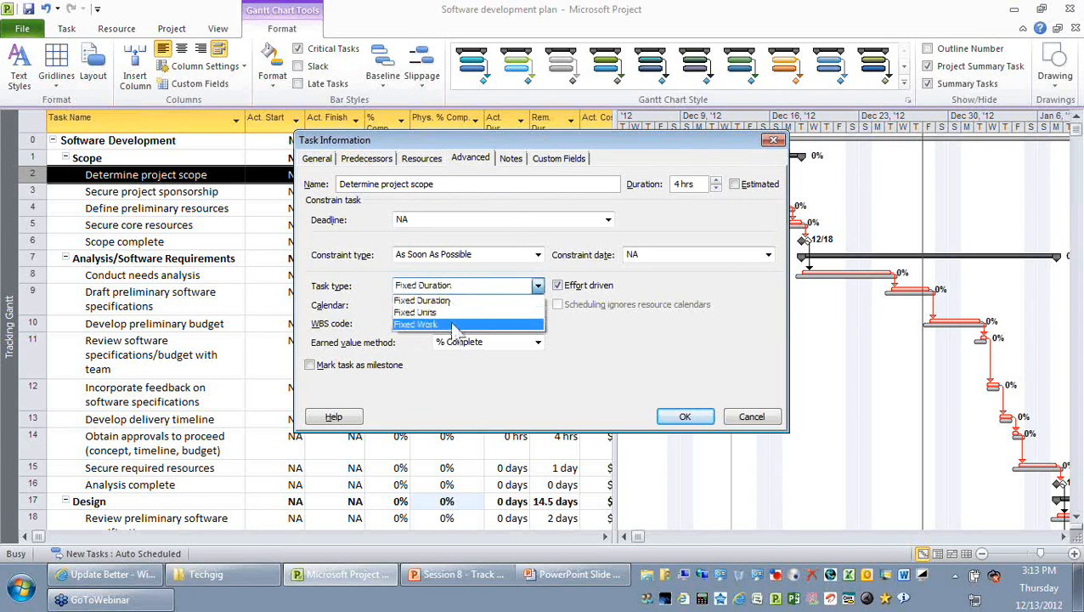
click(454, 322)
click(447, 289)
click(448, 311)
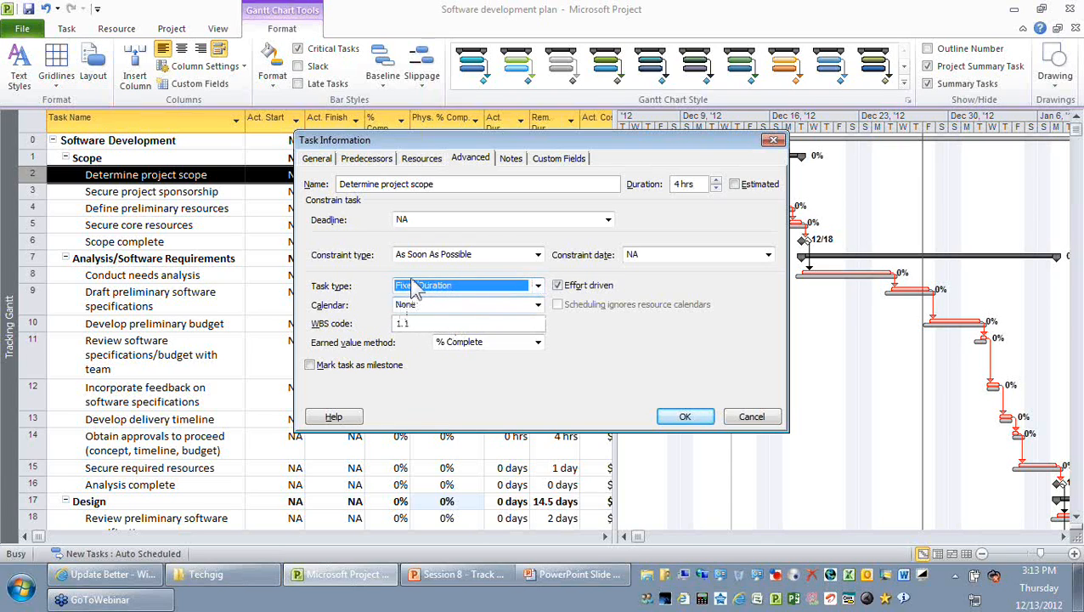
click(418, 287)
click(447, 323)
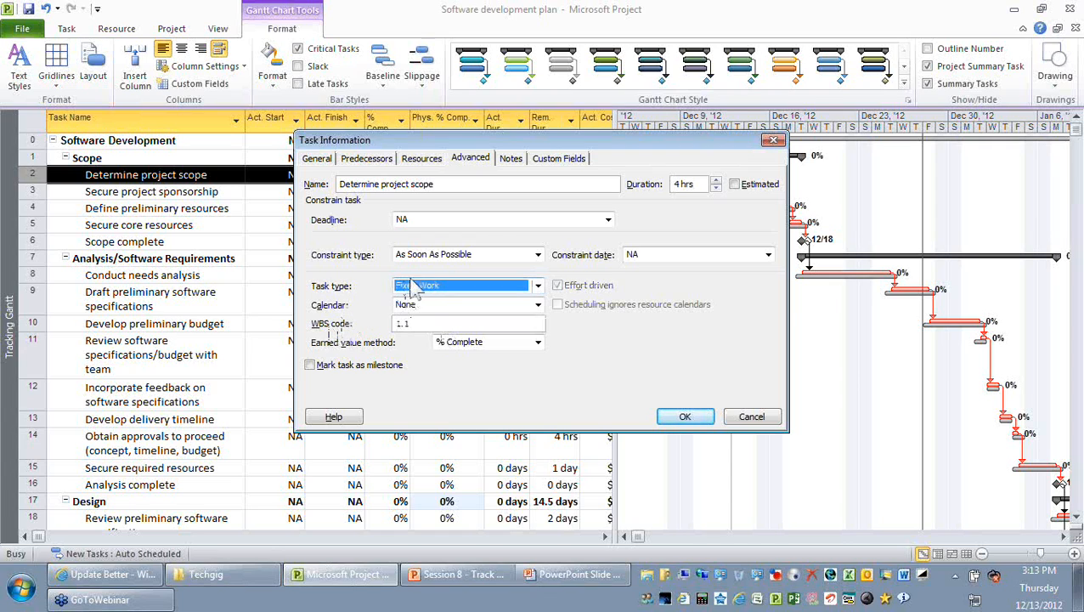
click(431, 286)
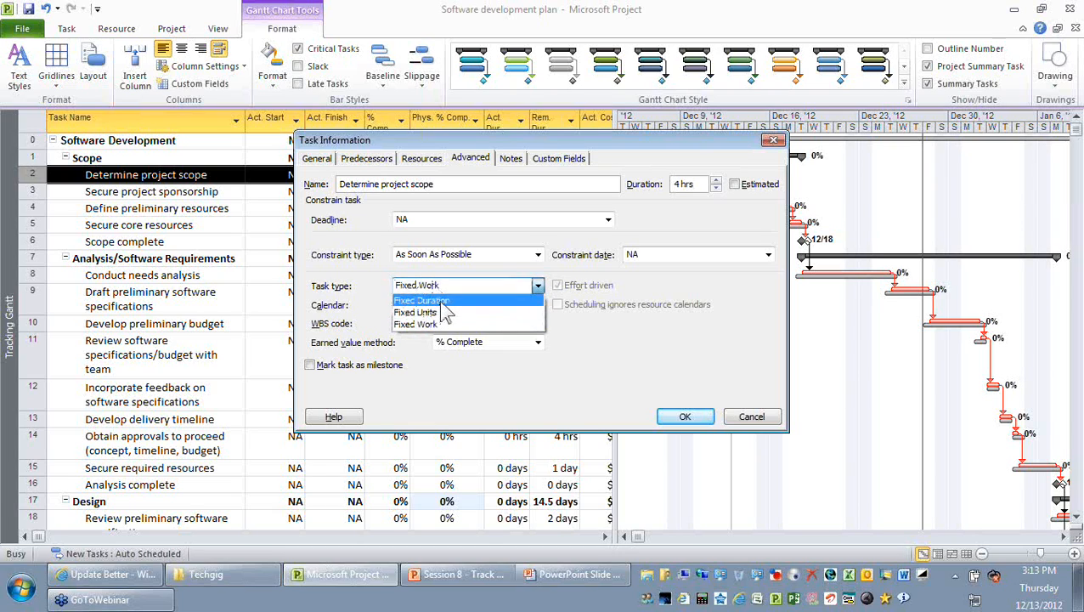
click(442, 301)
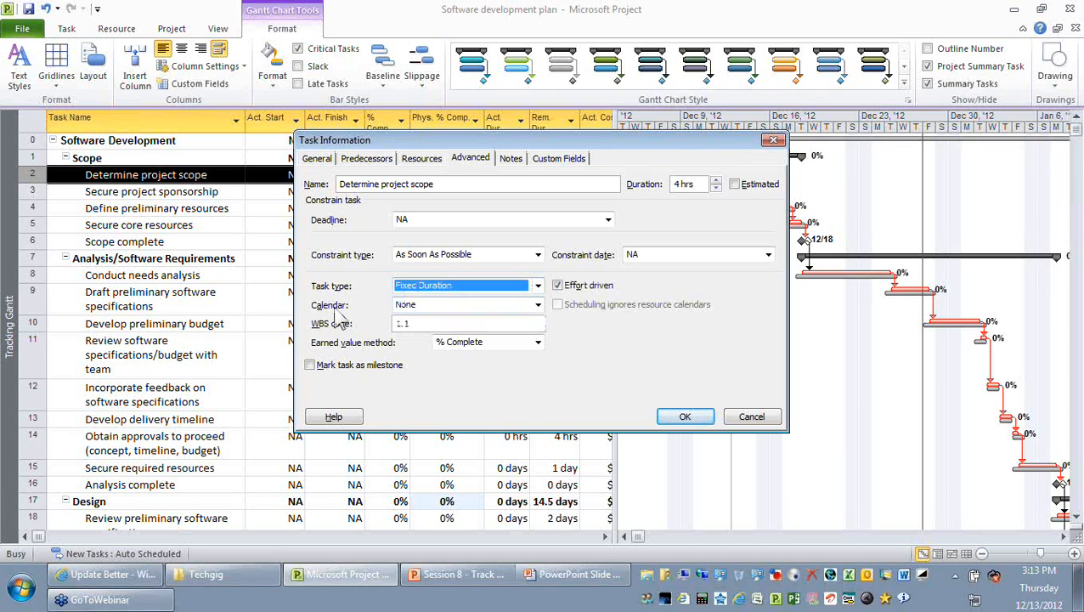
click(460, 287)
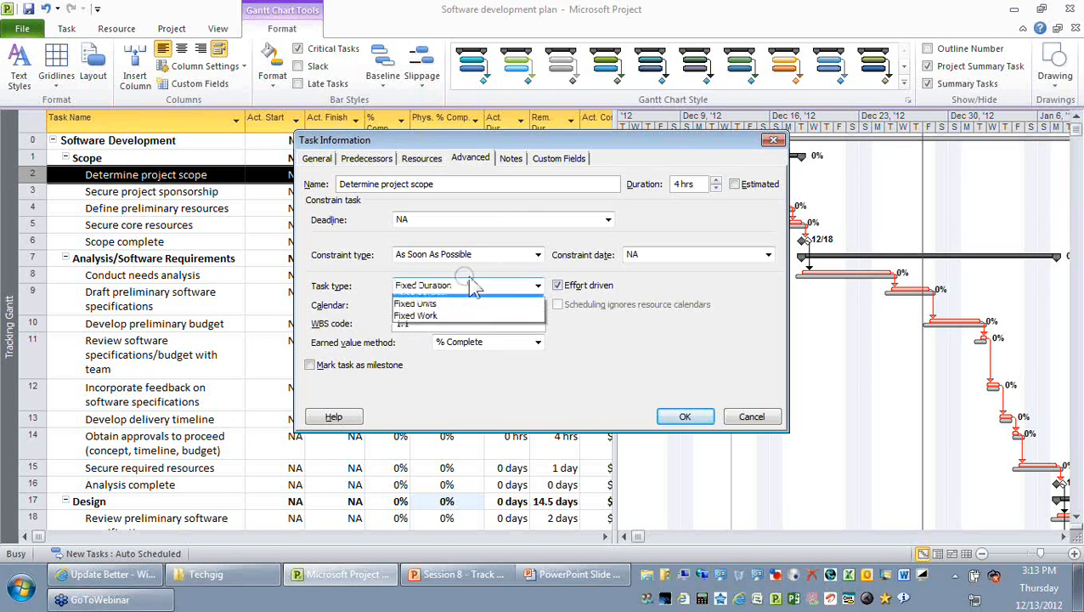
click(448, 313)
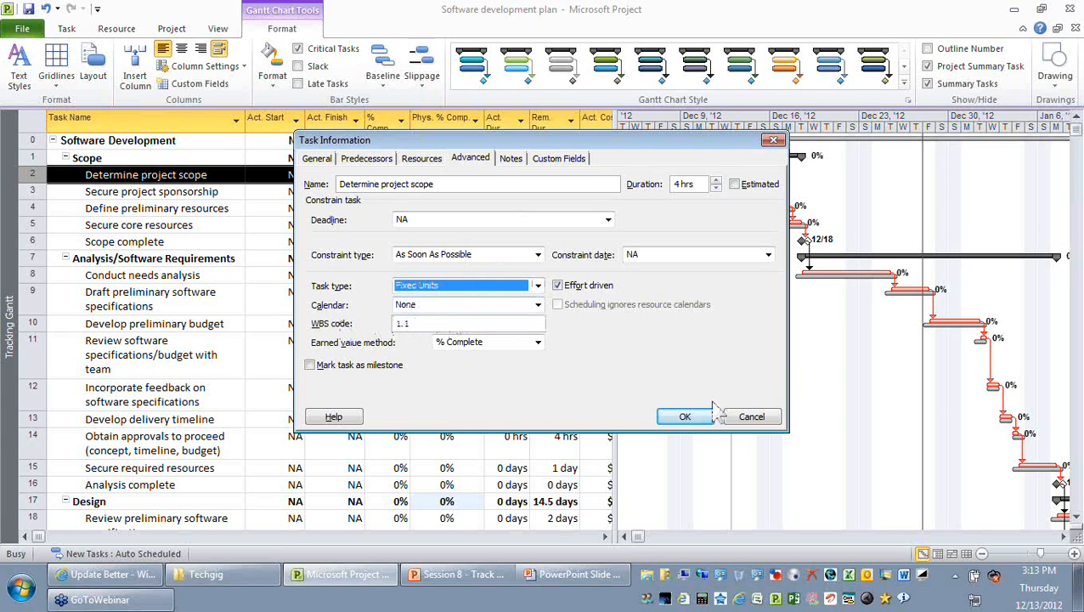
click(751, 416)
Check the task type of Secure project sponsorship without changing it
double_click(213, 193)
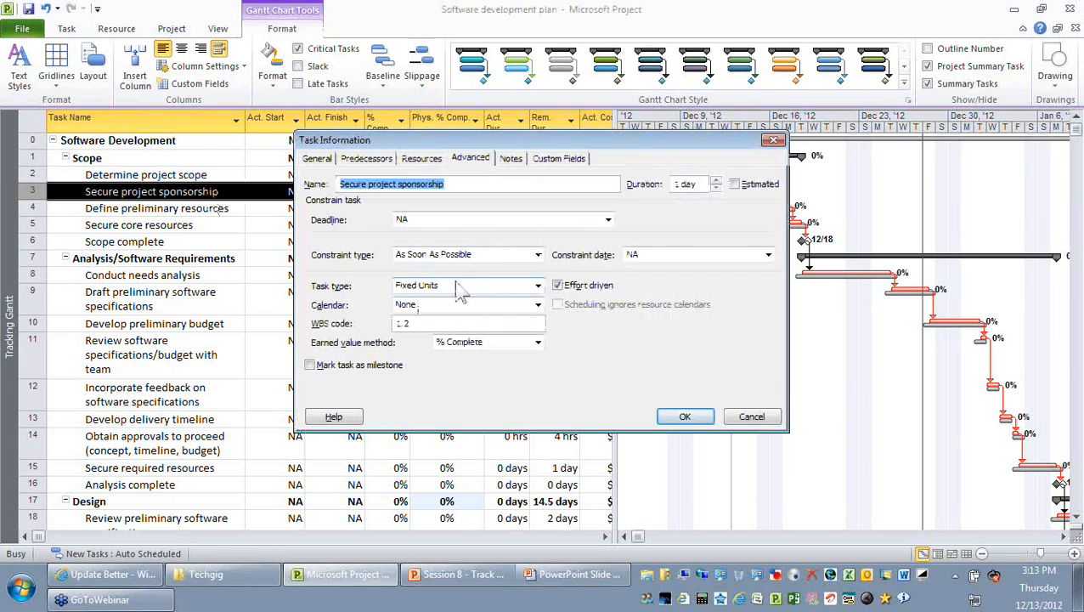
click(752, 417)
Switch to the PowerPoint slide show, advance to the slide on tasks that ran as scheduled, and return to Microsoft Project
key(alt+Tab)
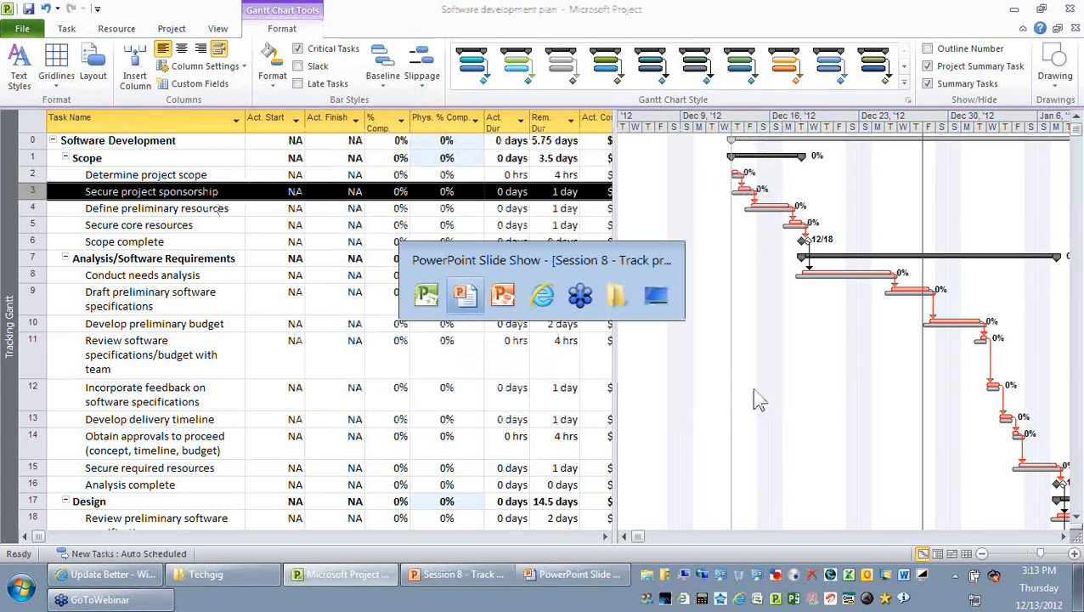
key(Right)
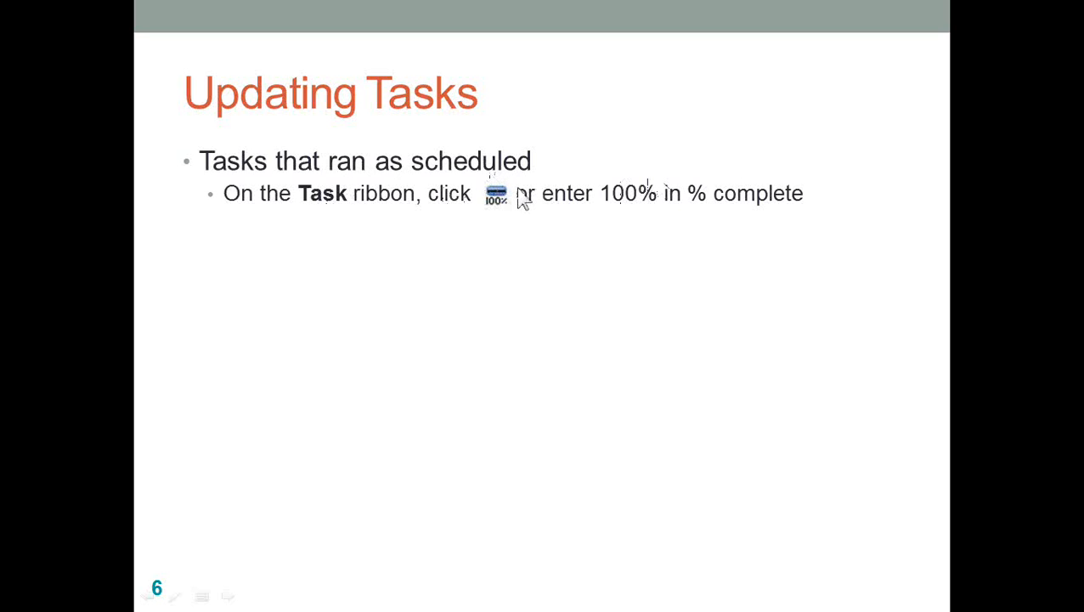
key(alt+Tab)
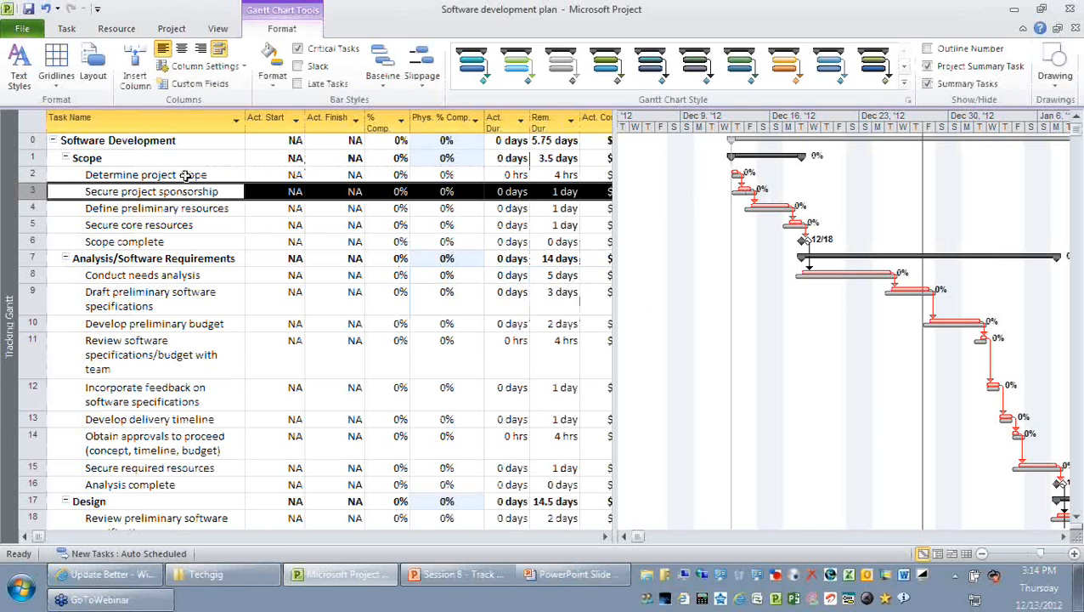
Mark the Determine project scope task as 100% complete
click(192, 173)
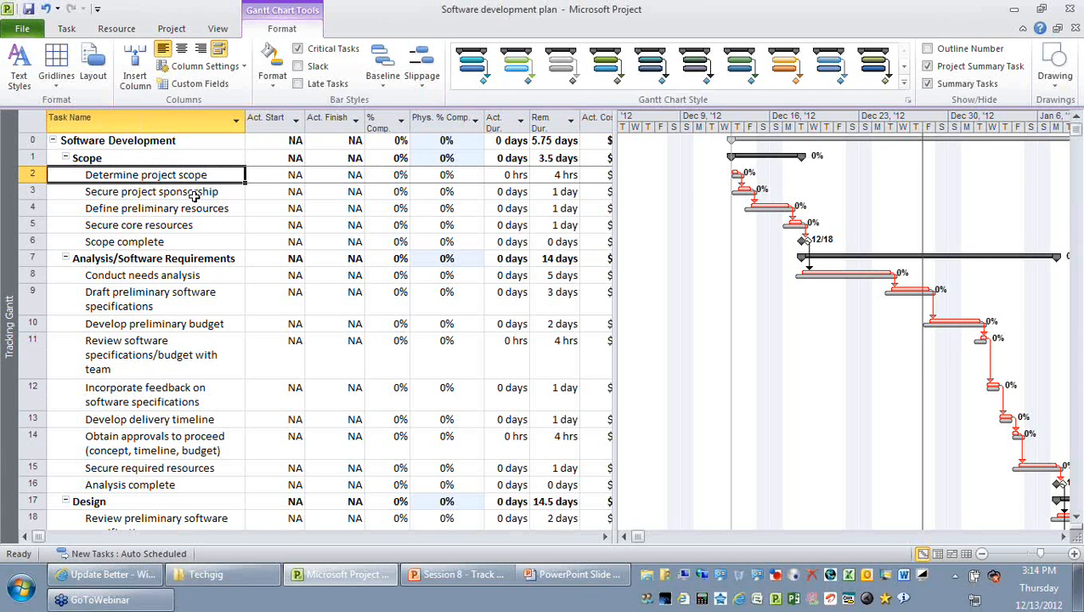
click(34, 173)
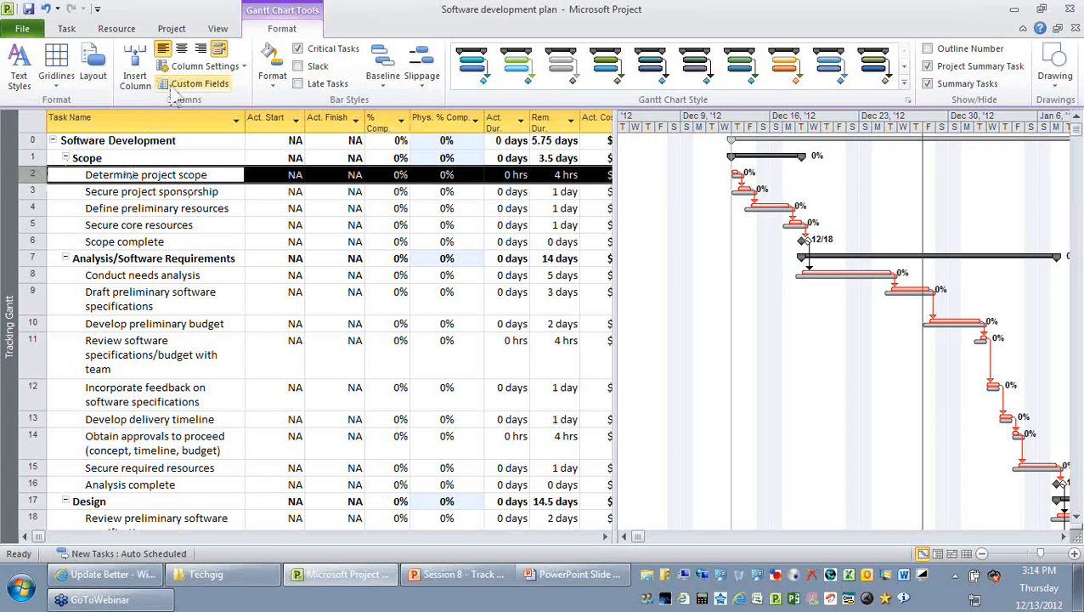
click(387, 173)
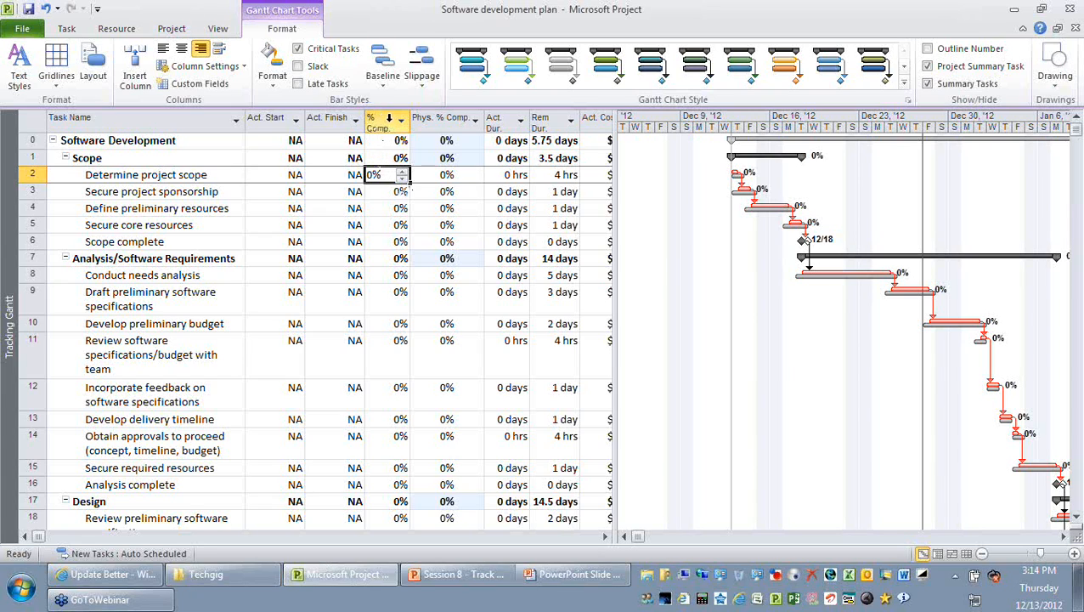
click(389, 119)
click(391, 174)
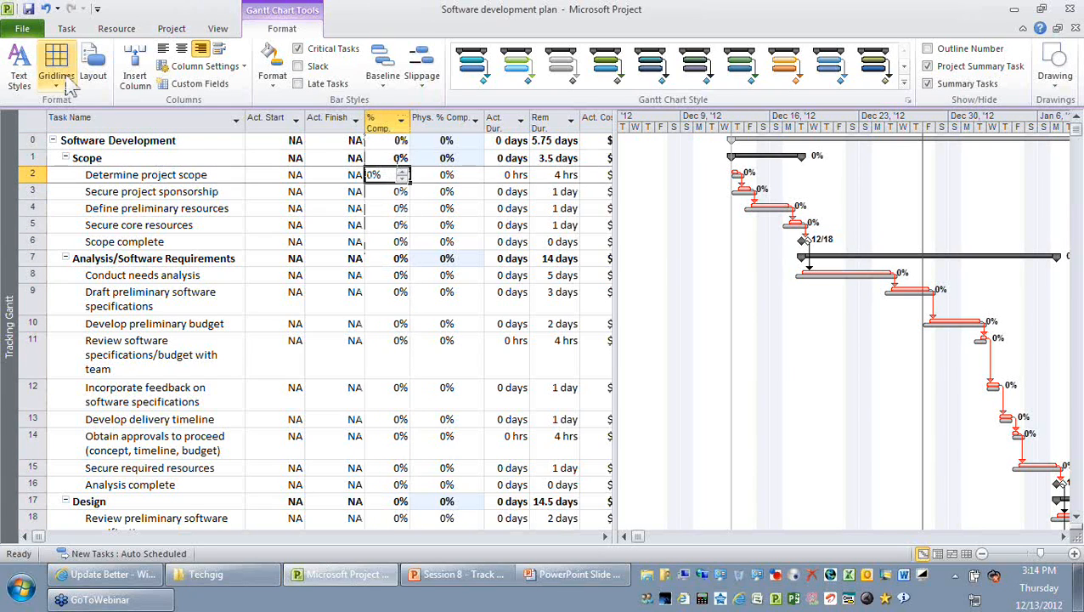
click(66, 28)
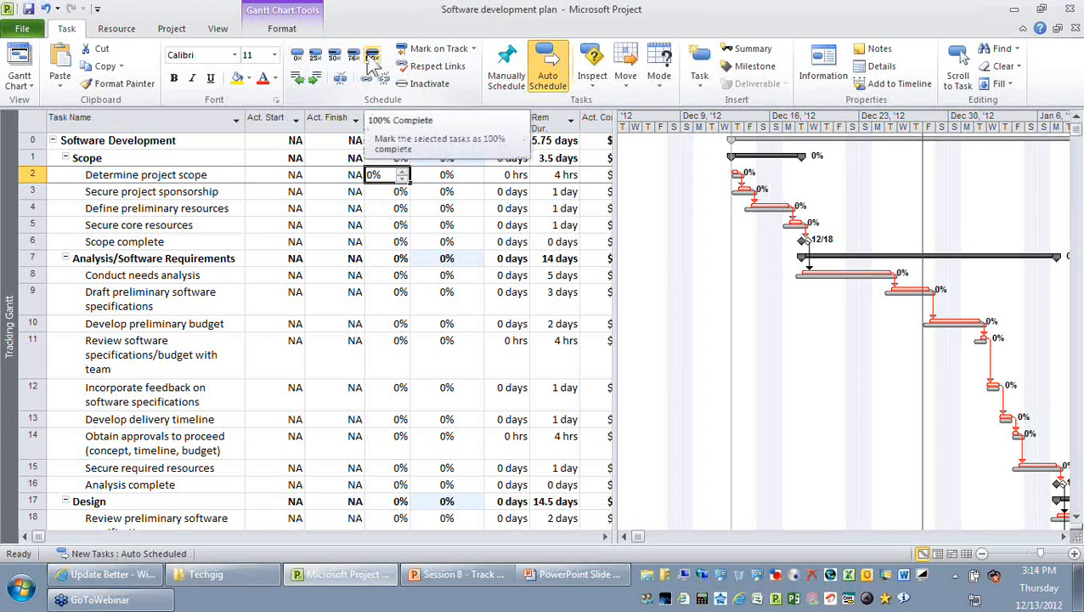
click(372, 56)
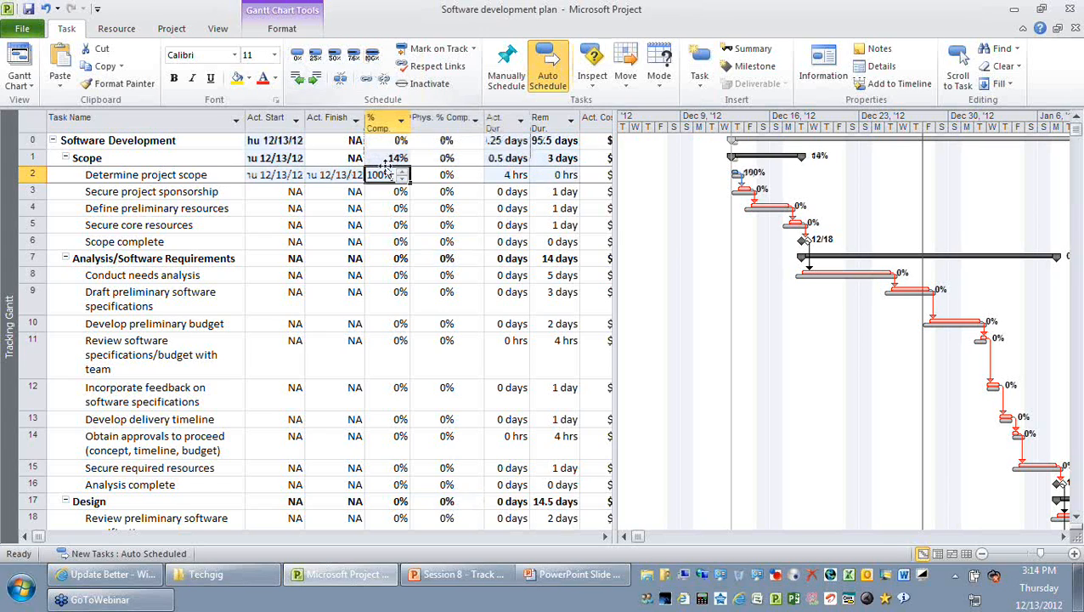
Widen the Act. Finish and Act. Start columns to fit the full dates and inspect both for Determine project scope
click(262, 225)
click(293, 175)
click(550, 175)
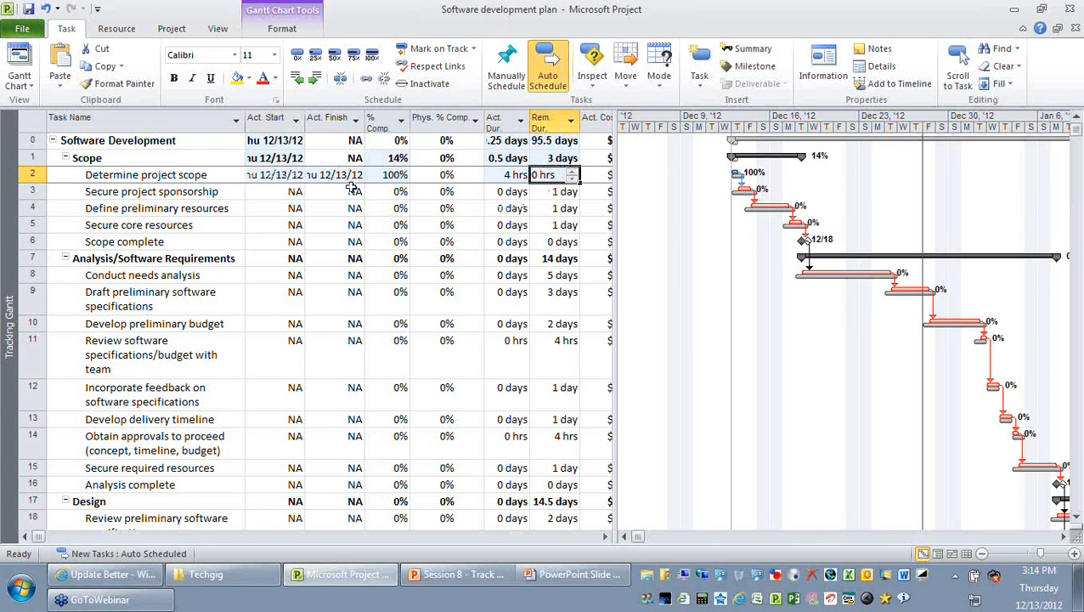
drag(363, 117, 399, 115)
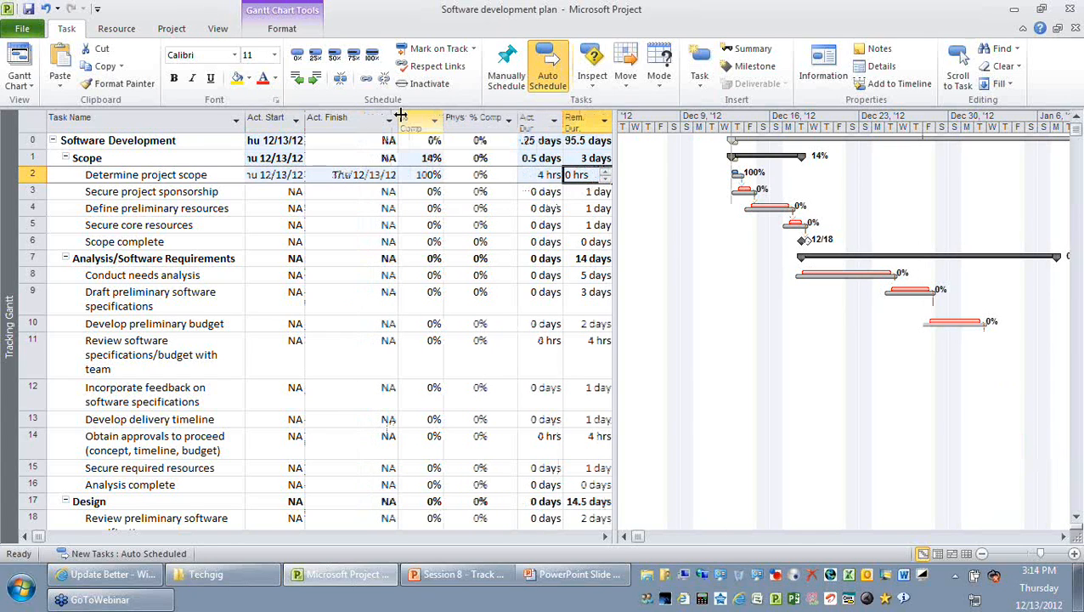
drag(308, 128, 328, 119)
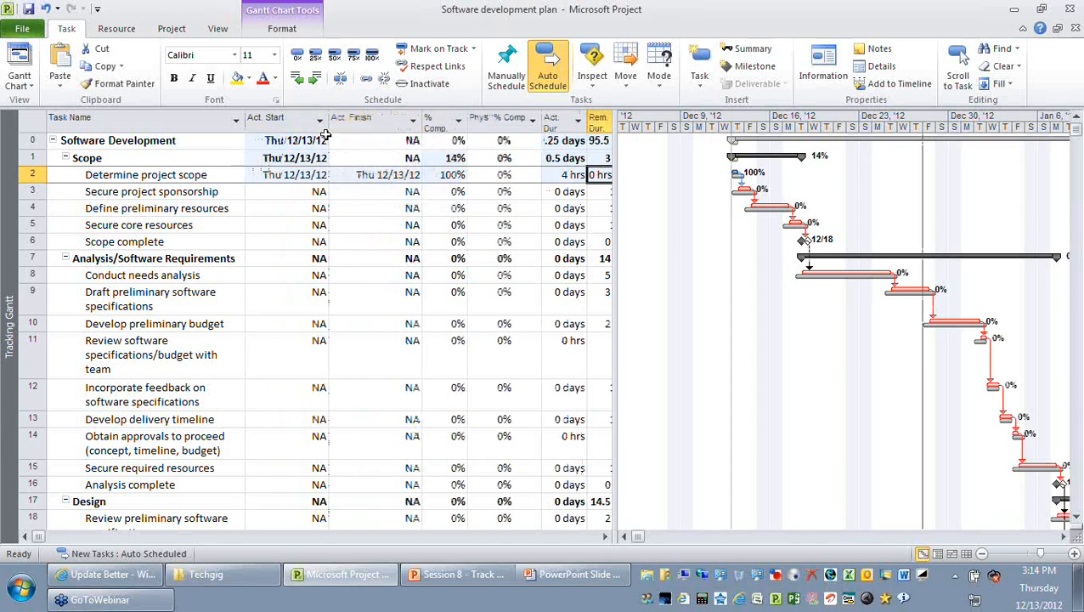
click(297, 174)
click(372, 175)
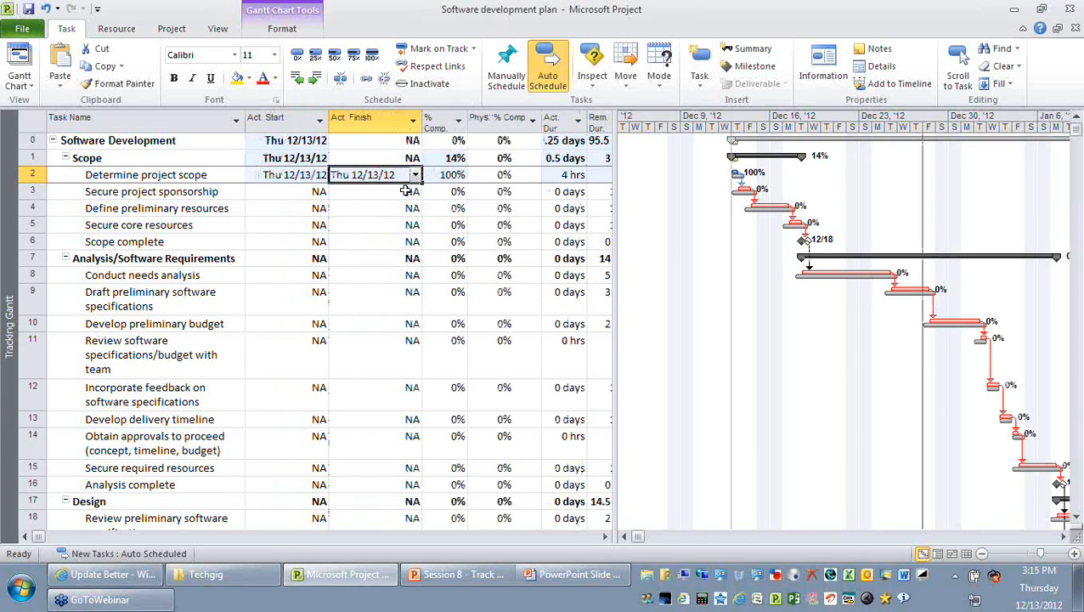
Widen the table area to show the Rem. Dur. column and check the physical percent complete of Determine project scope
drag(617, 228, 671, 219)
click(500, 118)
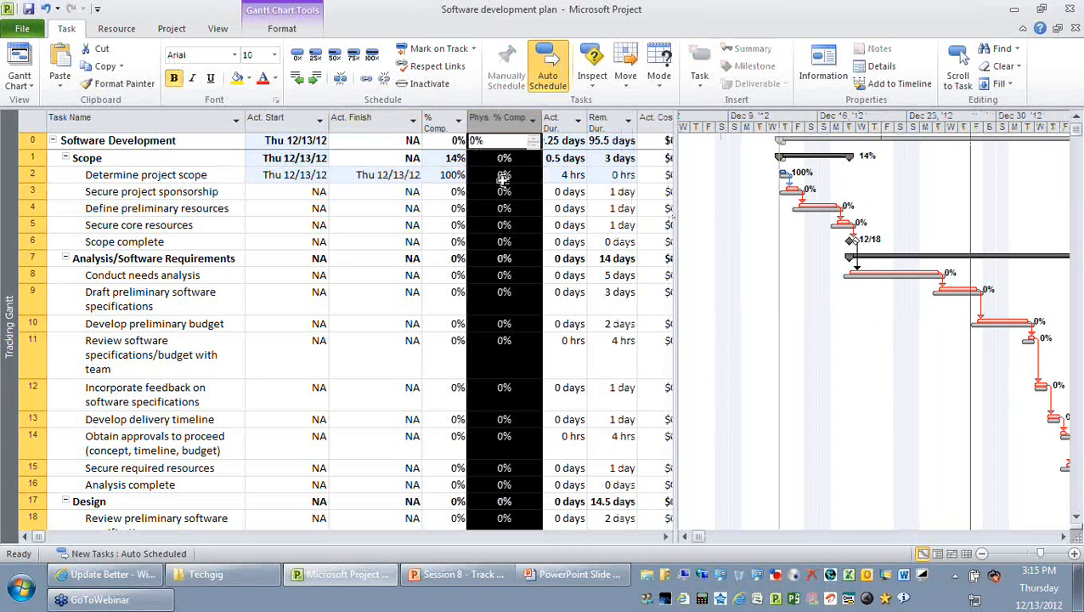
click(507, 174)
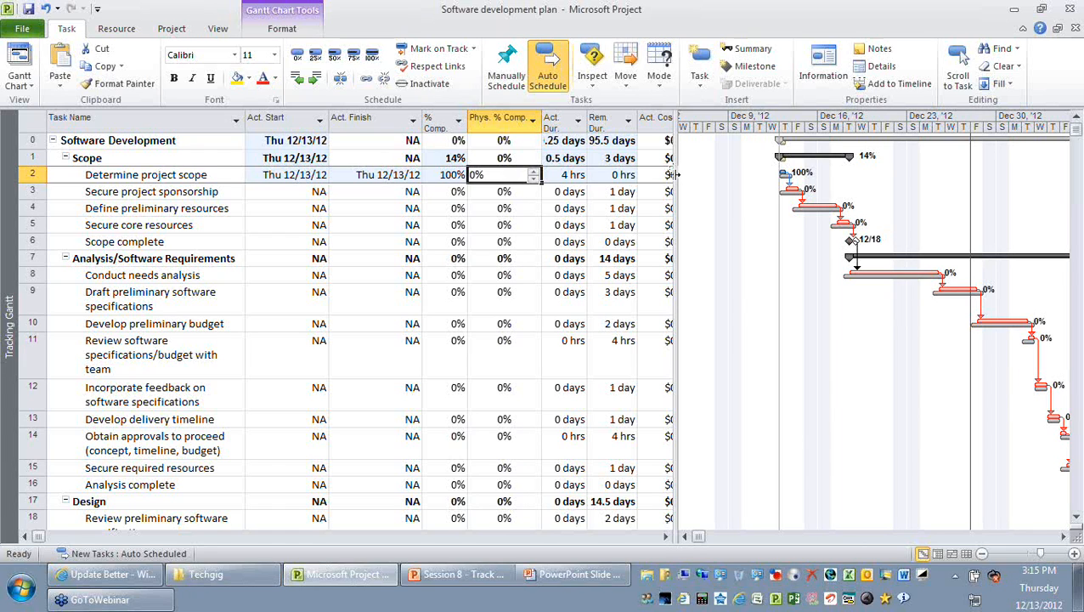
Set the actual duration of Determine project scope to 2 hours and inspect its remaining duration and percent complete
click(568, 176)
text(2)
click(606, 176)
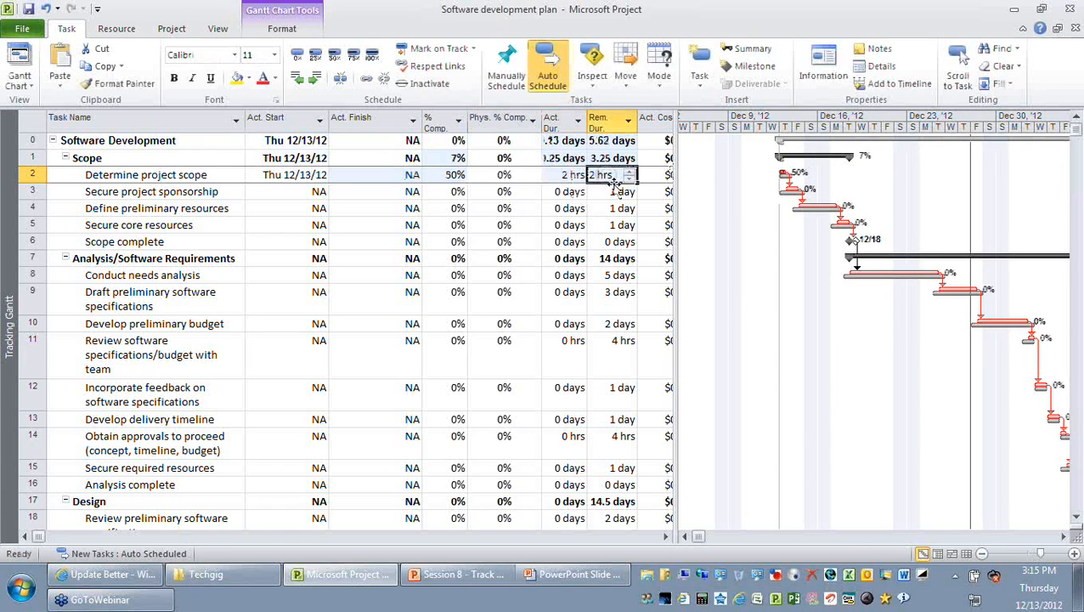
click(450, 175)
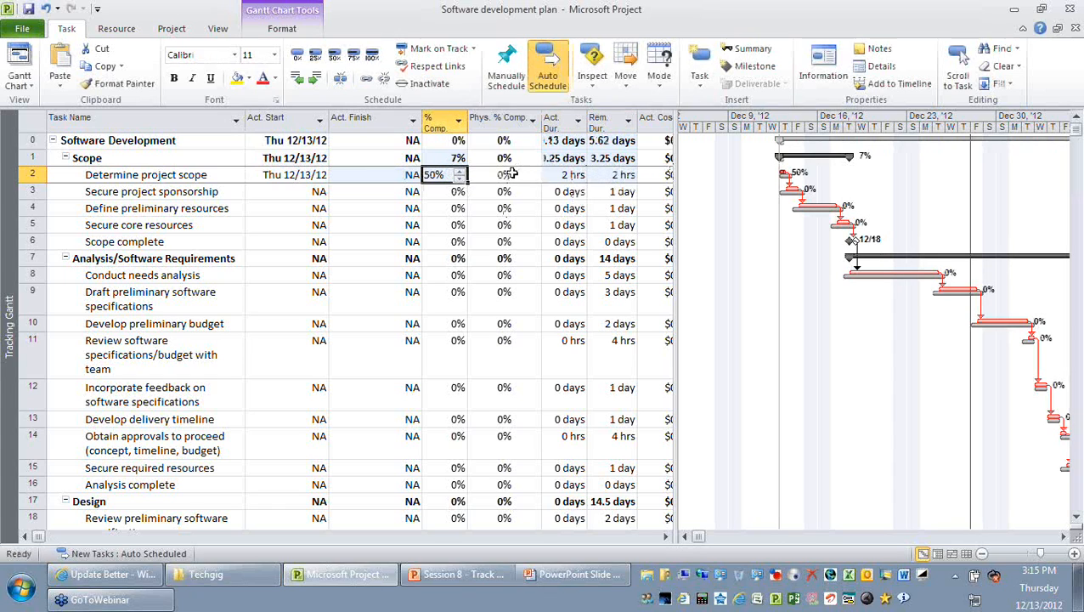
Set the physical percent complete of Determine project scope to 75%, and undo both this and the actual duration change
click(510, 174)
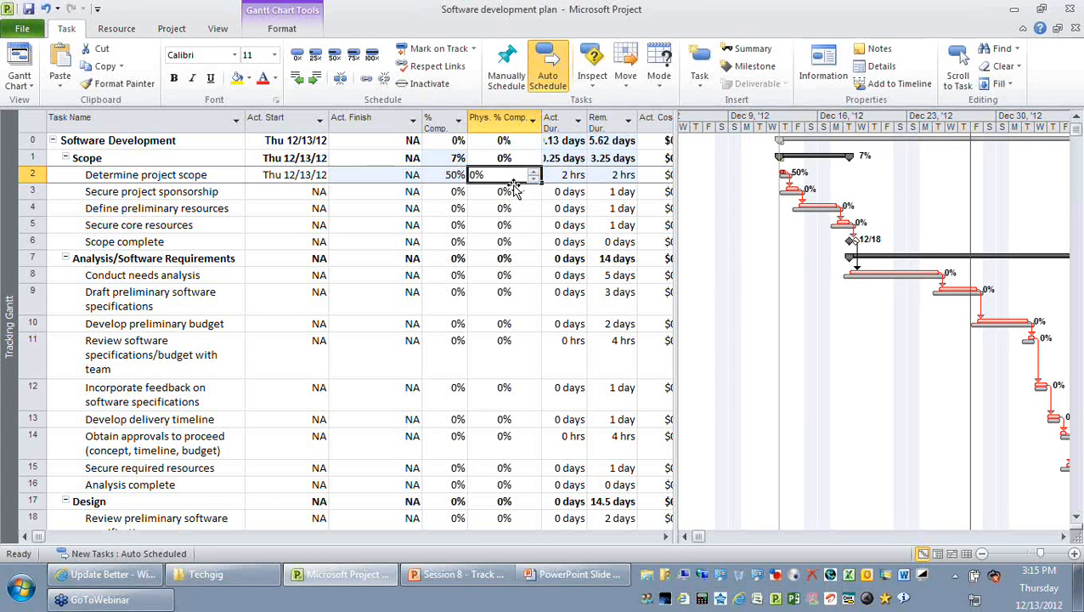
text(75)
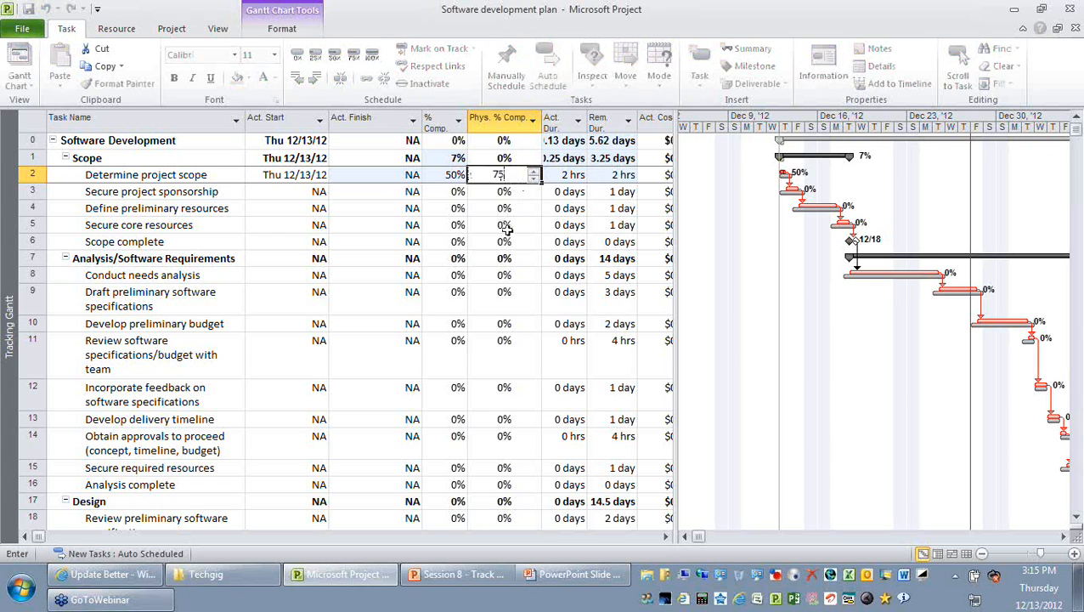
click(510, 225)
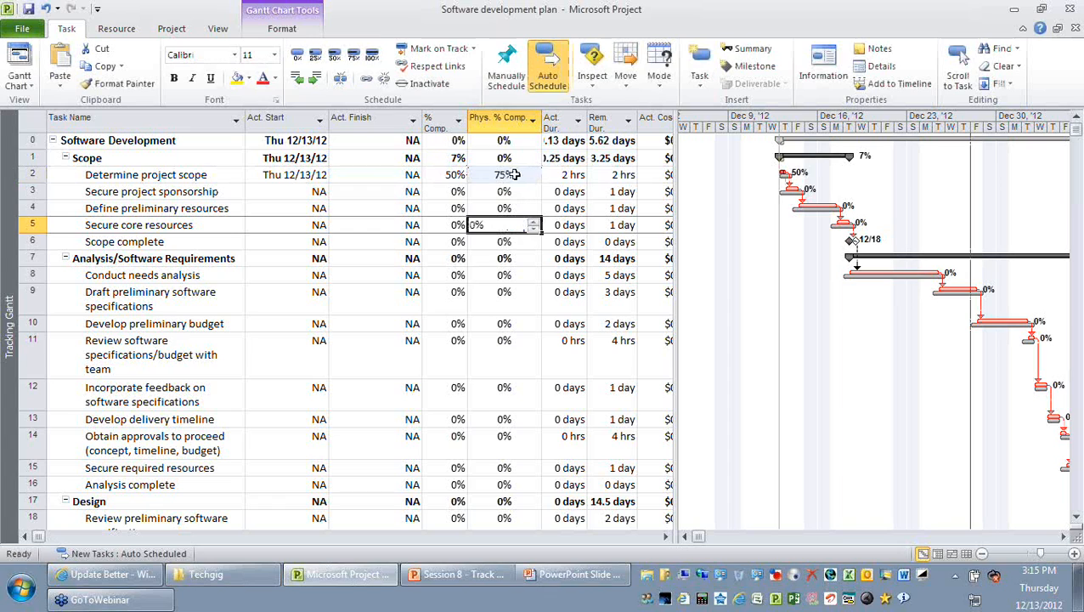
click(507, 174)
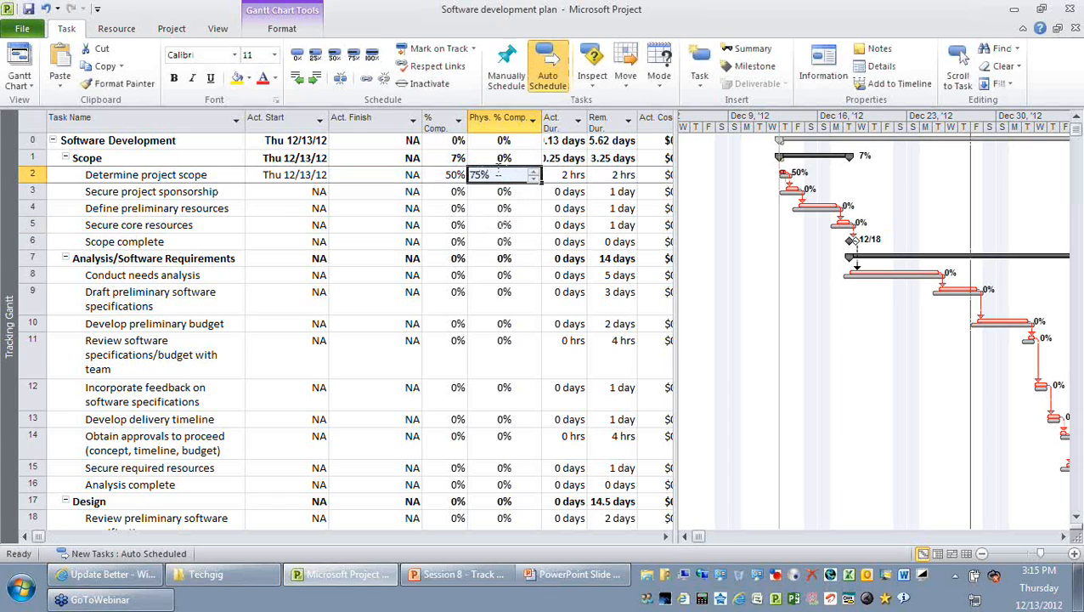
ctrl+click(467, 175)
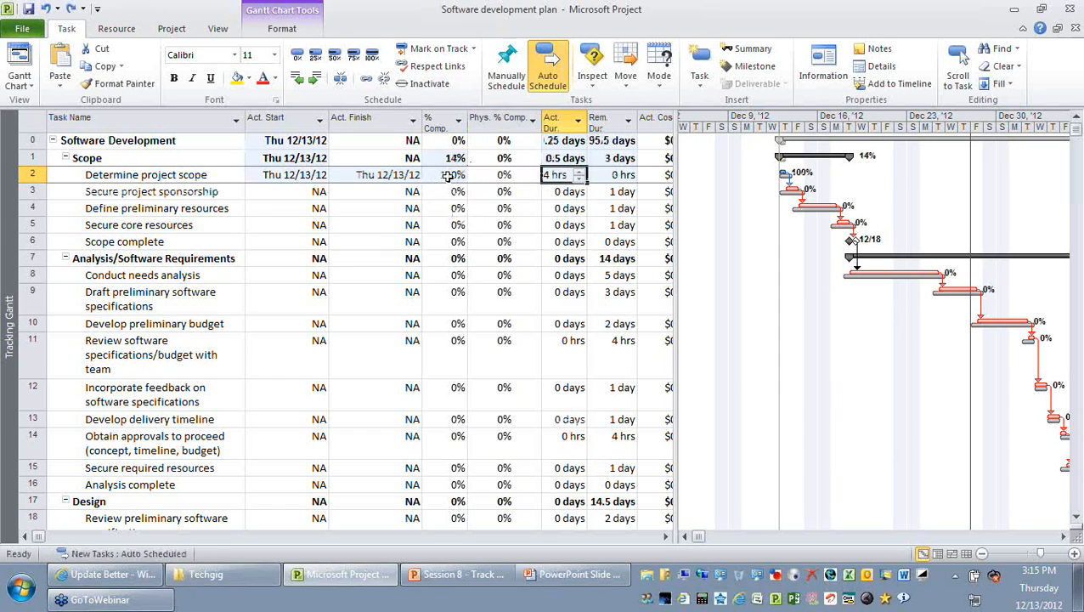
click(447, 175)
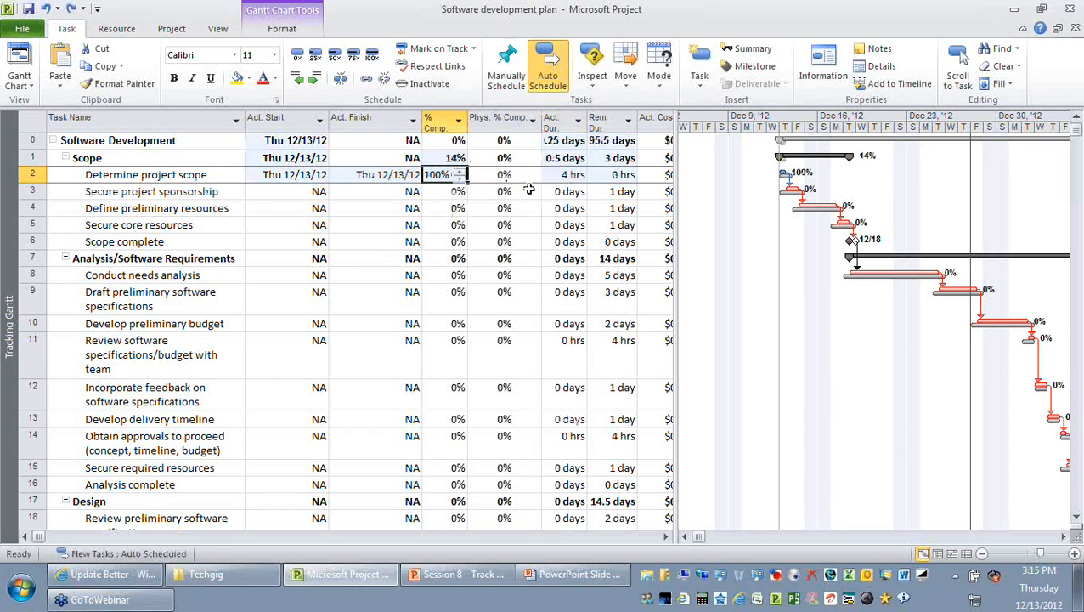
Switch to the PowerPoint slide show, reveal the point on tasks that run as scheduled, and return to Microsoft Project
key(alt+Tab)
click(499, 223)
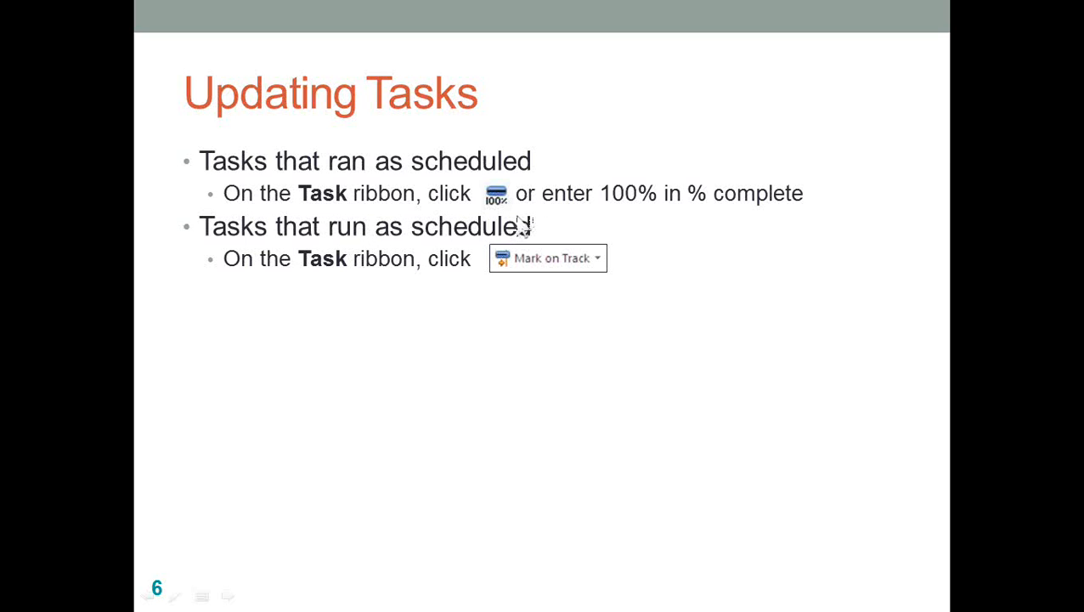
key(alt+Tab)
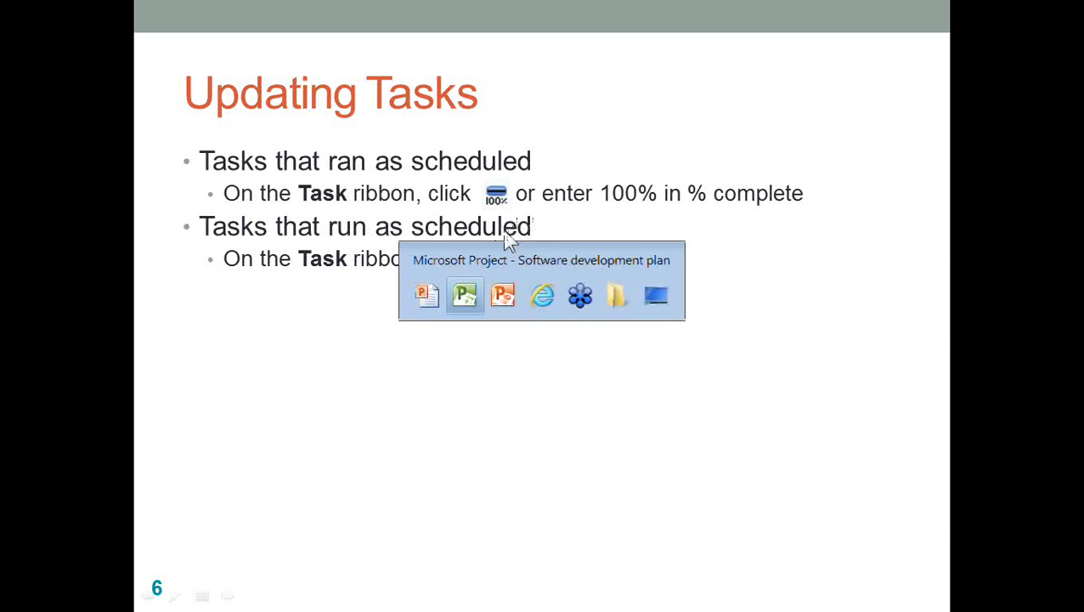
key(alt+Tab)
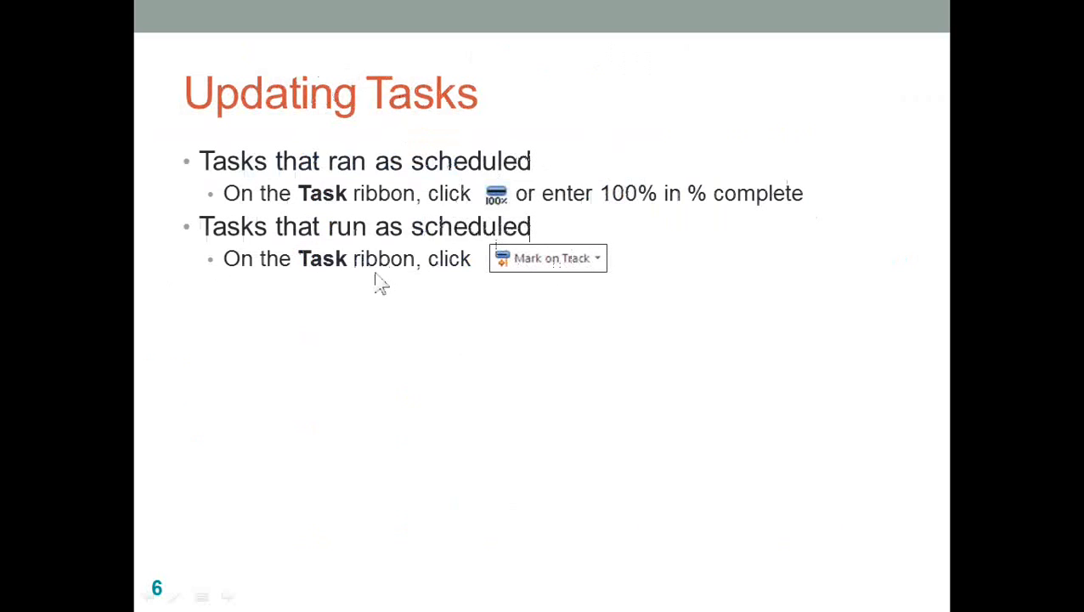
key(alt+Tab)
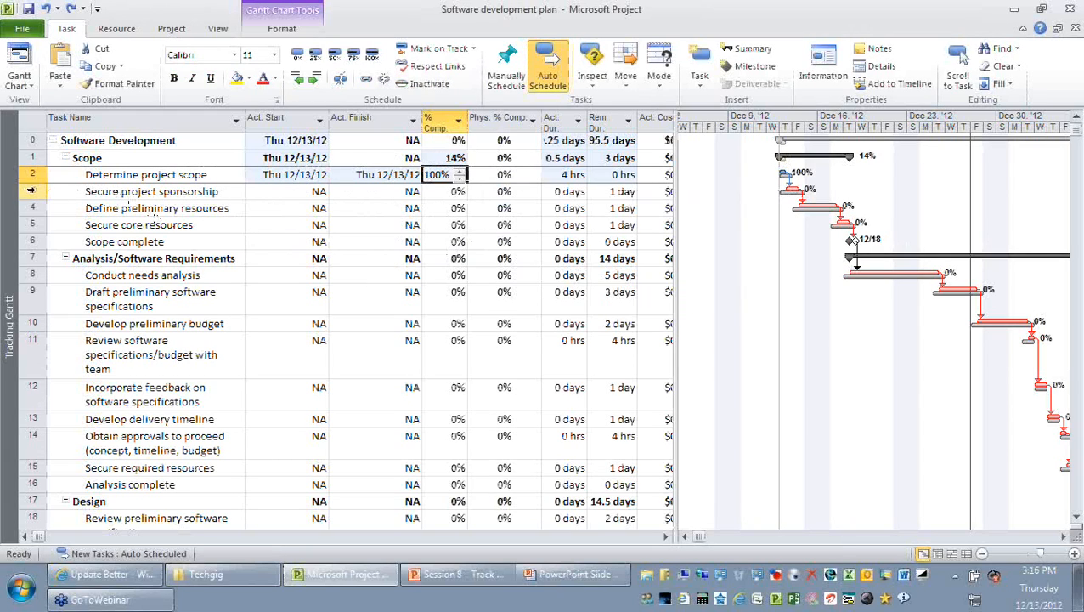
Mark the Secure project sponsorship task as on track
click(31, 191)
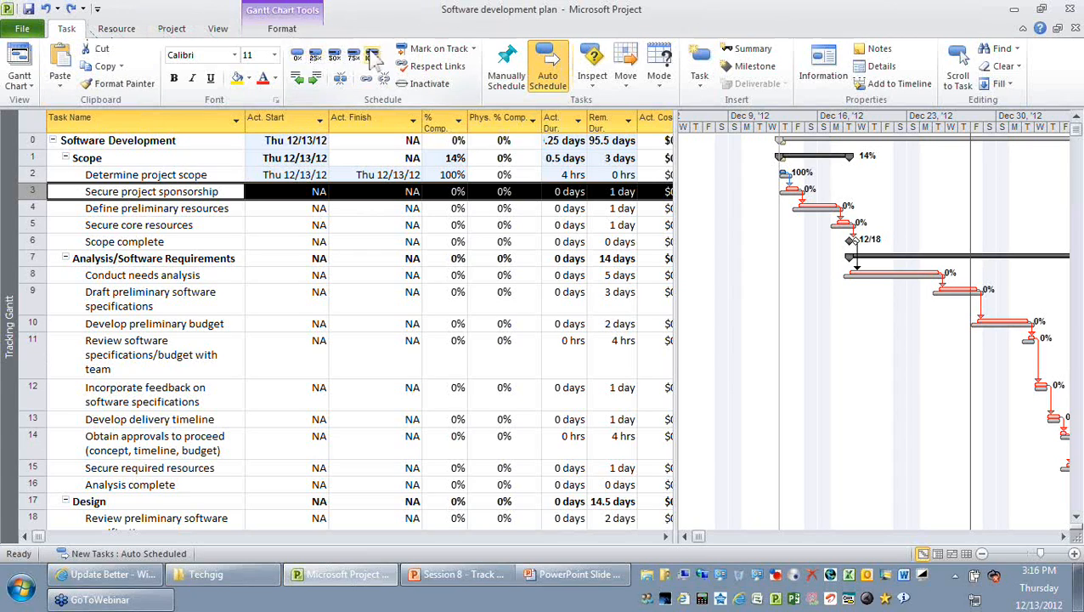
click(474, 49)
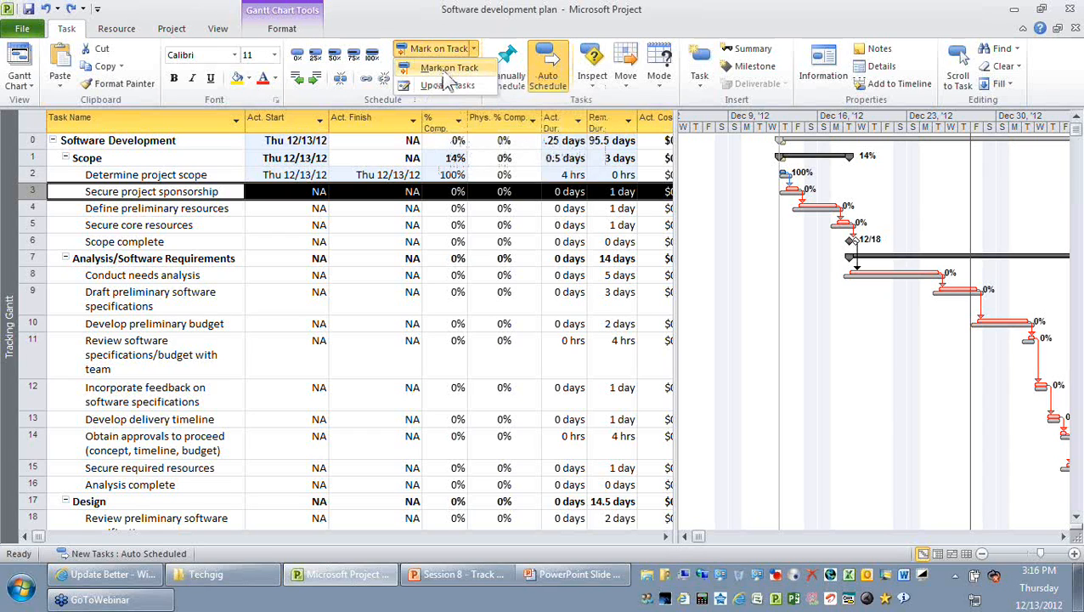
click(449, 68)
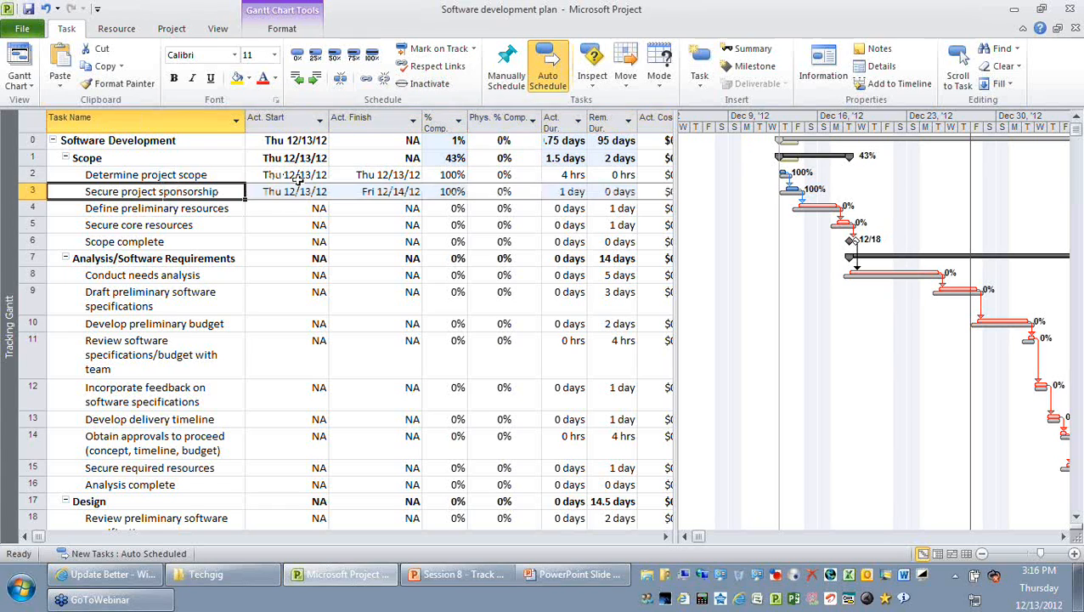
Inspect the actual start, actual finish, actual duration and remaining duration of Secure project sponsorship
click(287, 192)
click(382, 192)
click(396, 190)
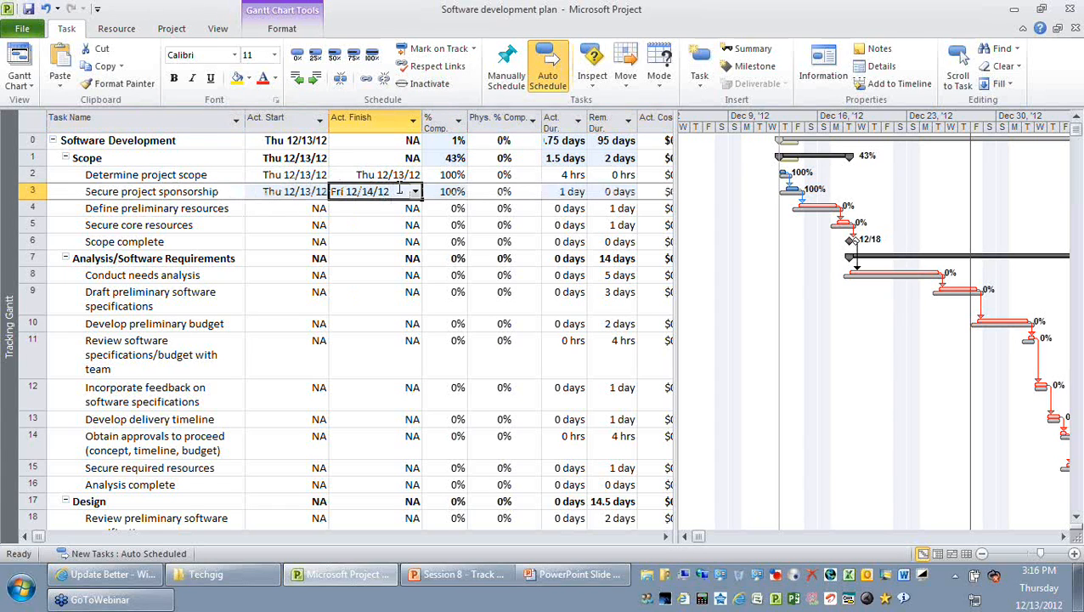
click(566, 192)
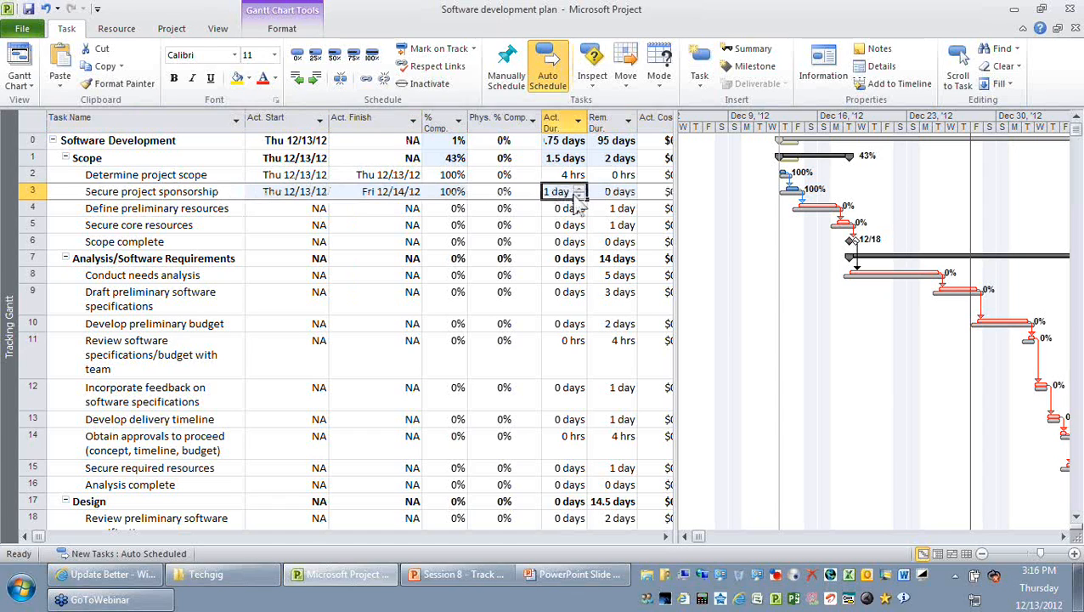
click(612, 192)
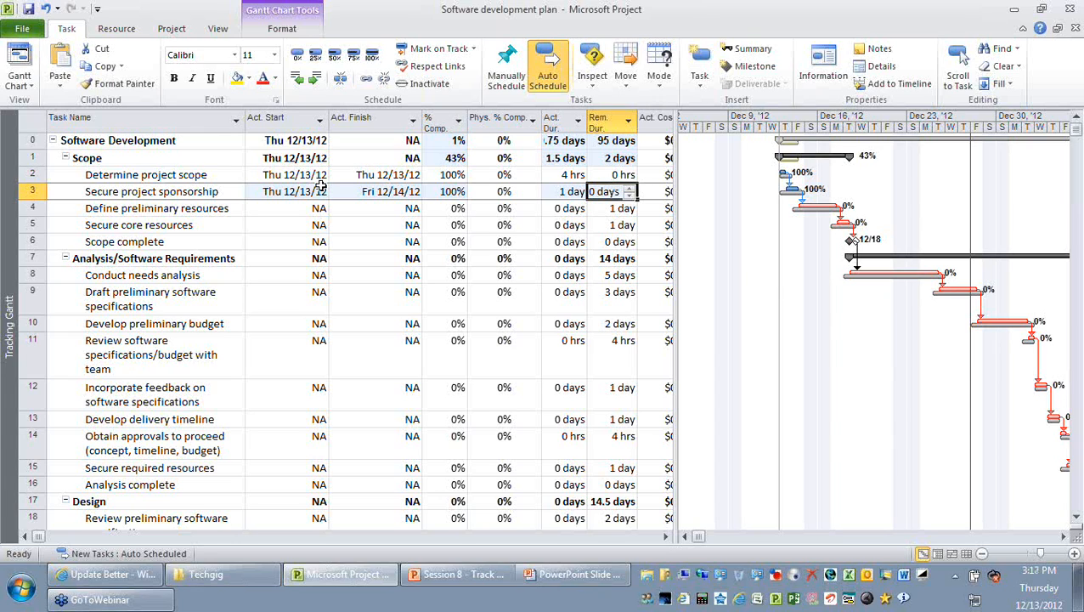
click(574, 189)
click(612, 191)
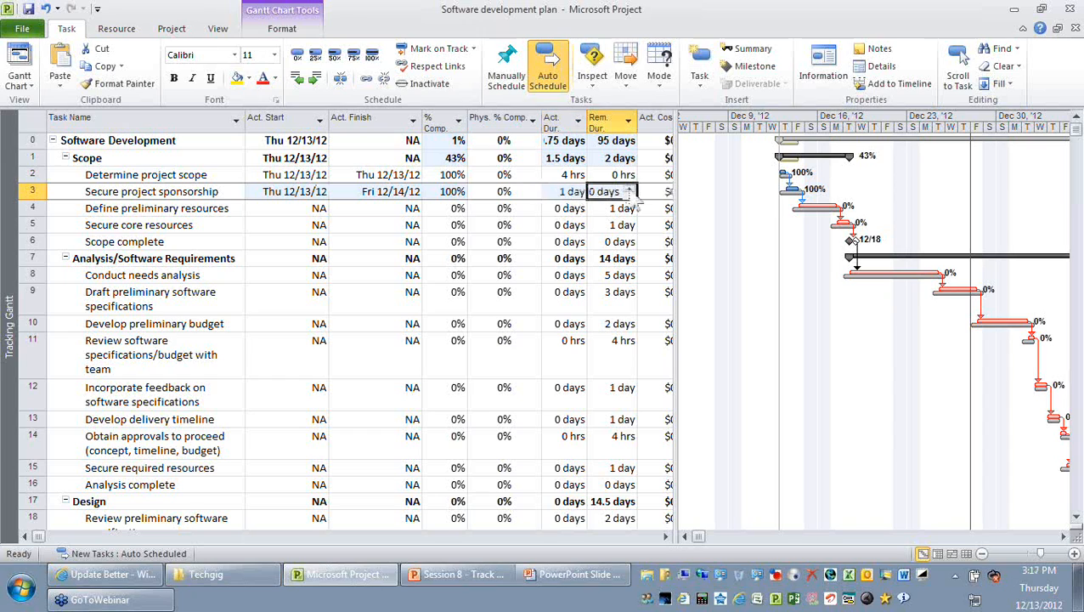
click(185, 178)
click(190, 191)
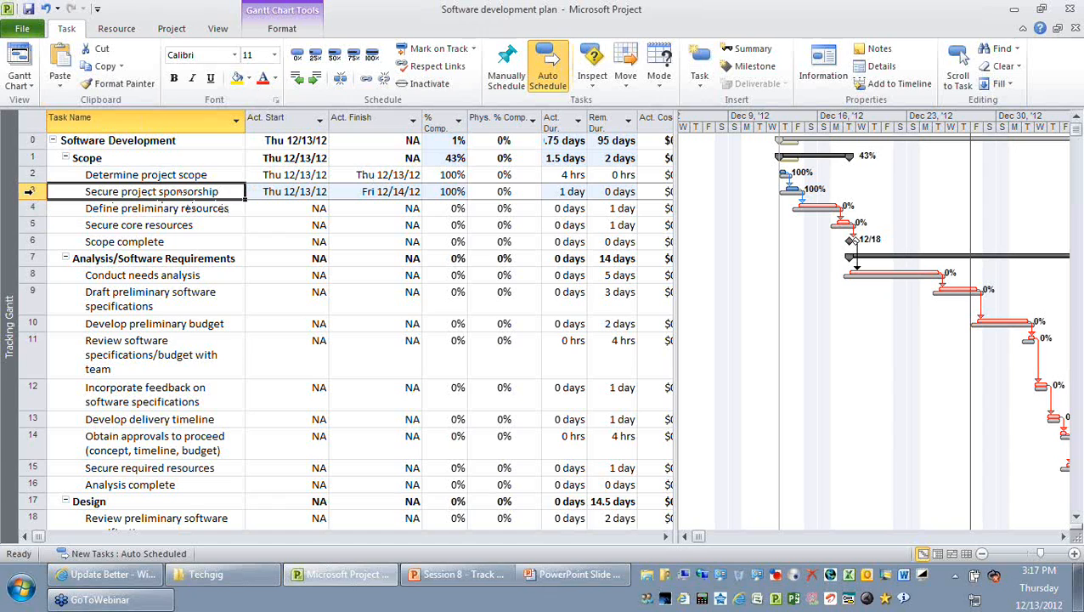
click(34, 191)
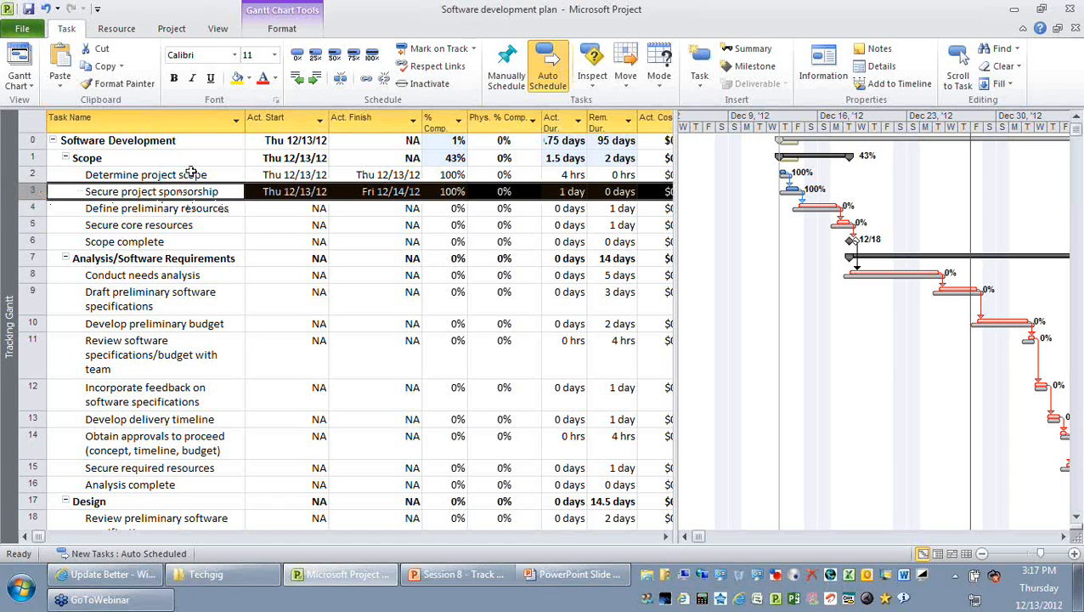
Set the actual duration of Secure project sponsorship to 2 days and inspect its actual finish date
click(568, 191)
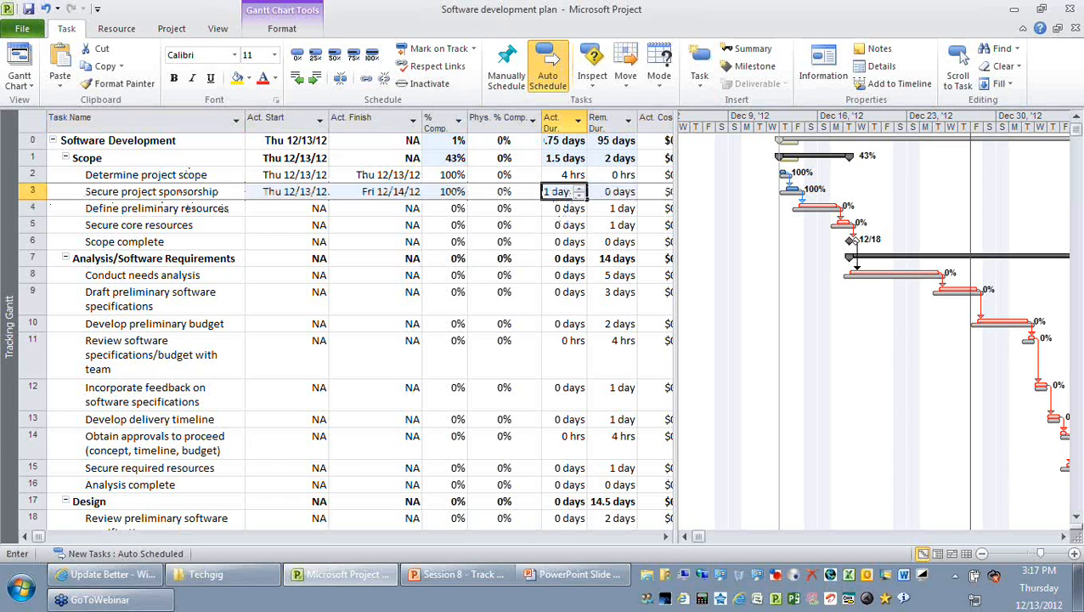
text(2)
click(569, 225)
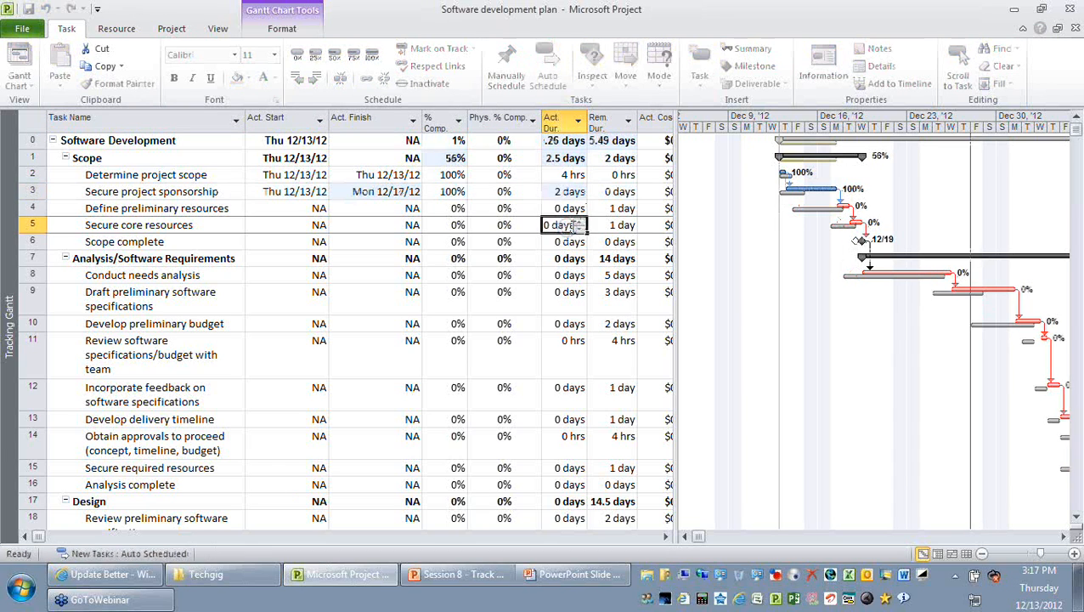
key(Up)
key(Up)
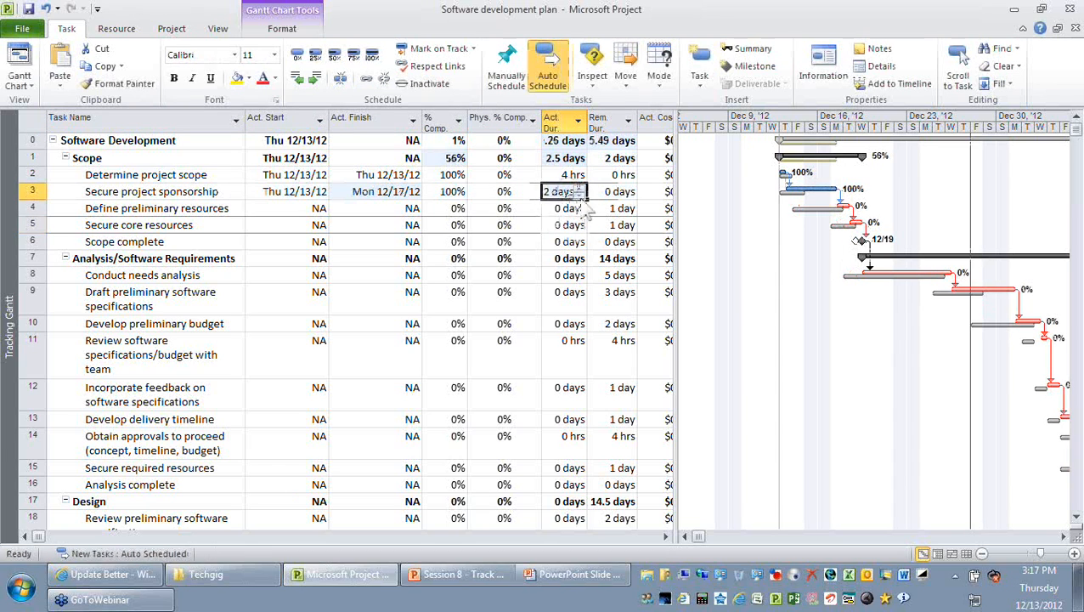
click(380, 191)
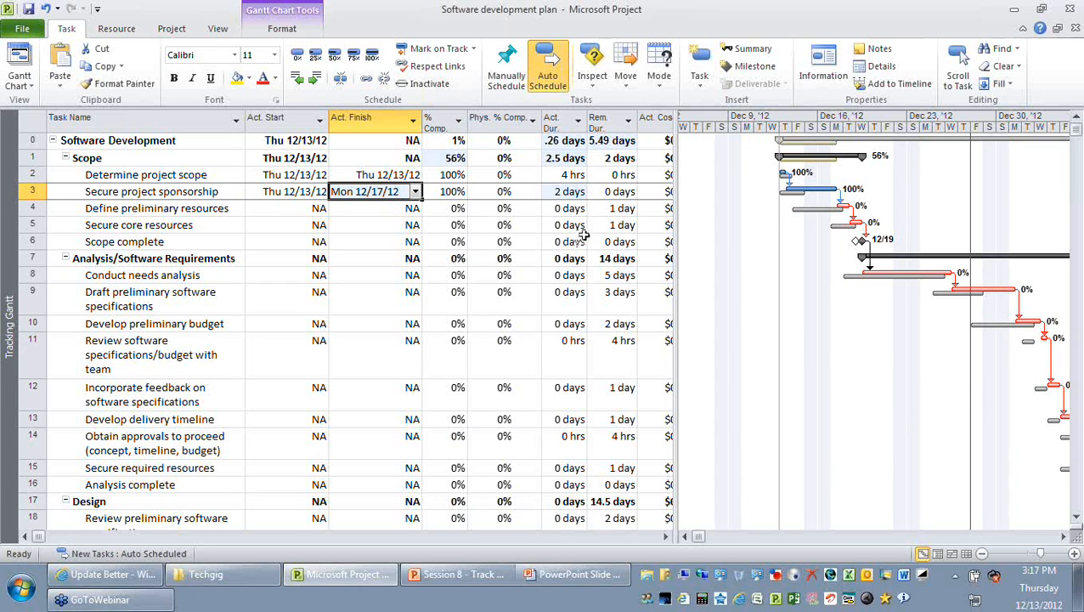
key(alt)
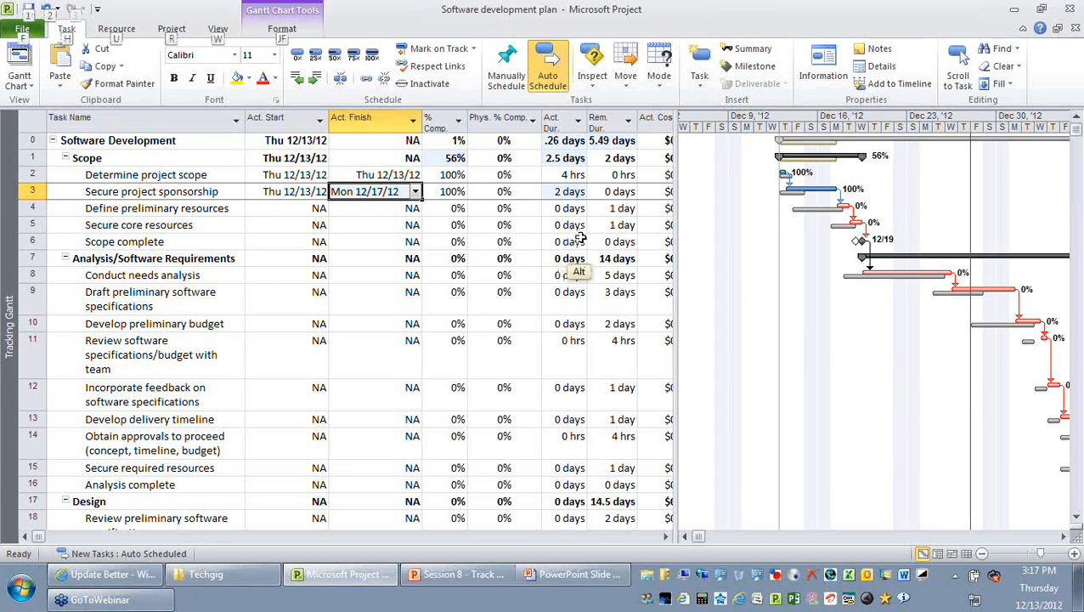
key(F2)
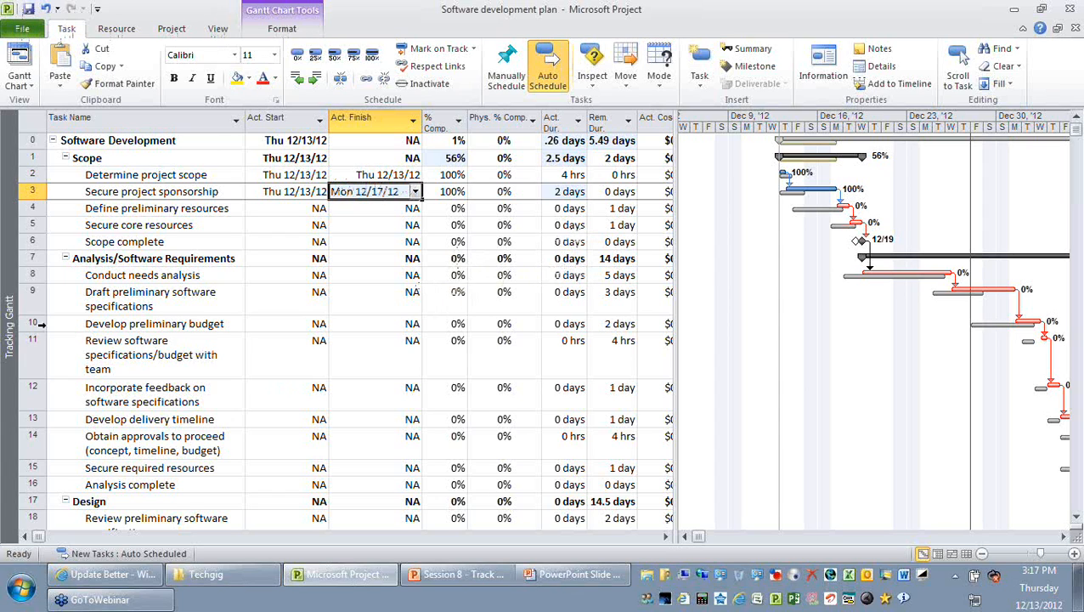
Mark the Draft preliminary software specifications task as on track
click(38, 297)
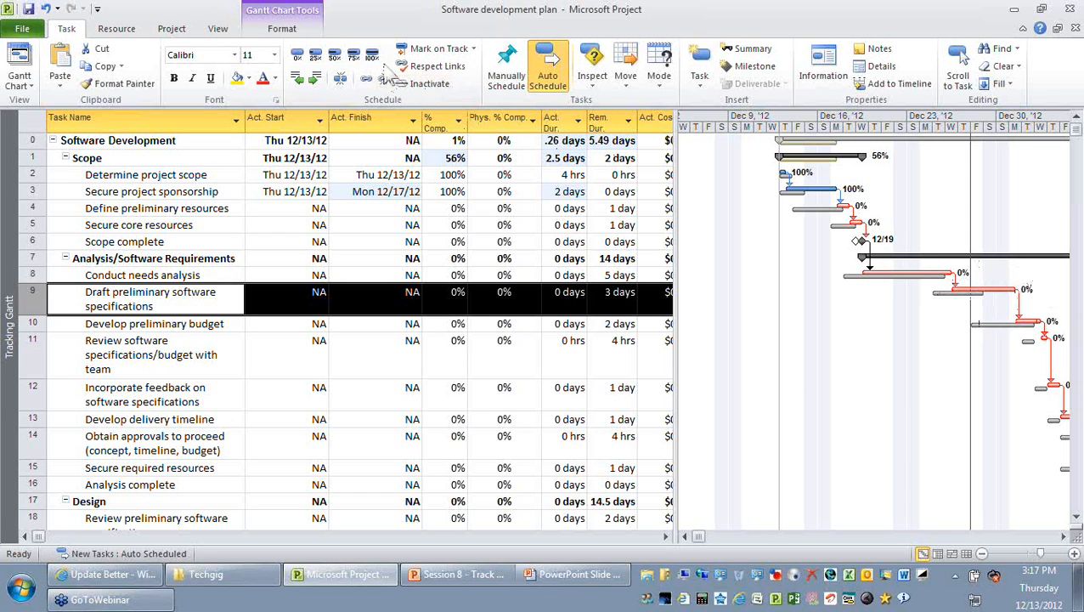
click(474, 50)
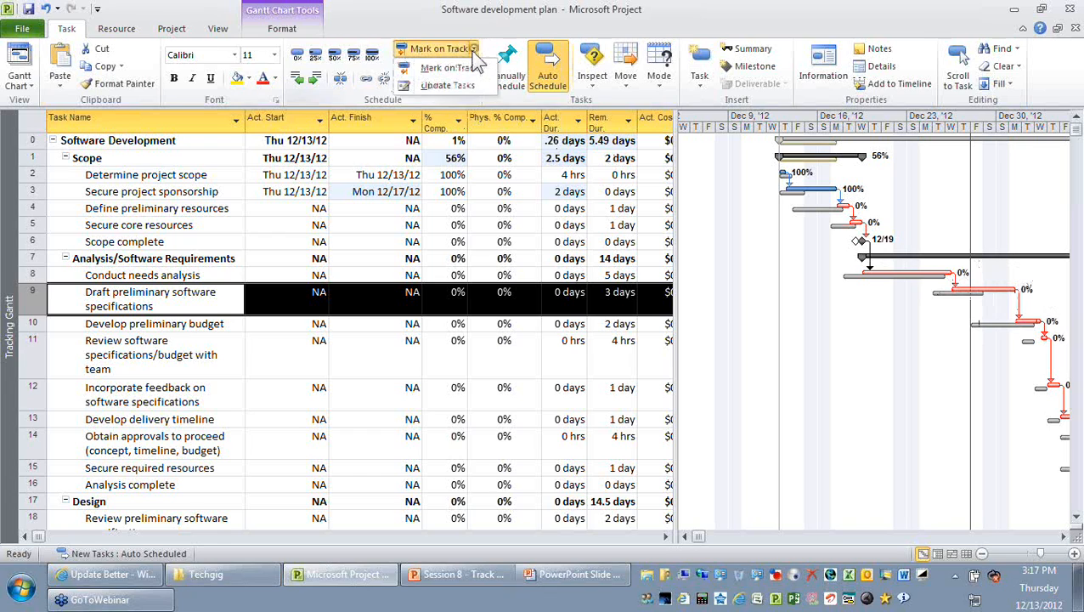
click(472, 68)
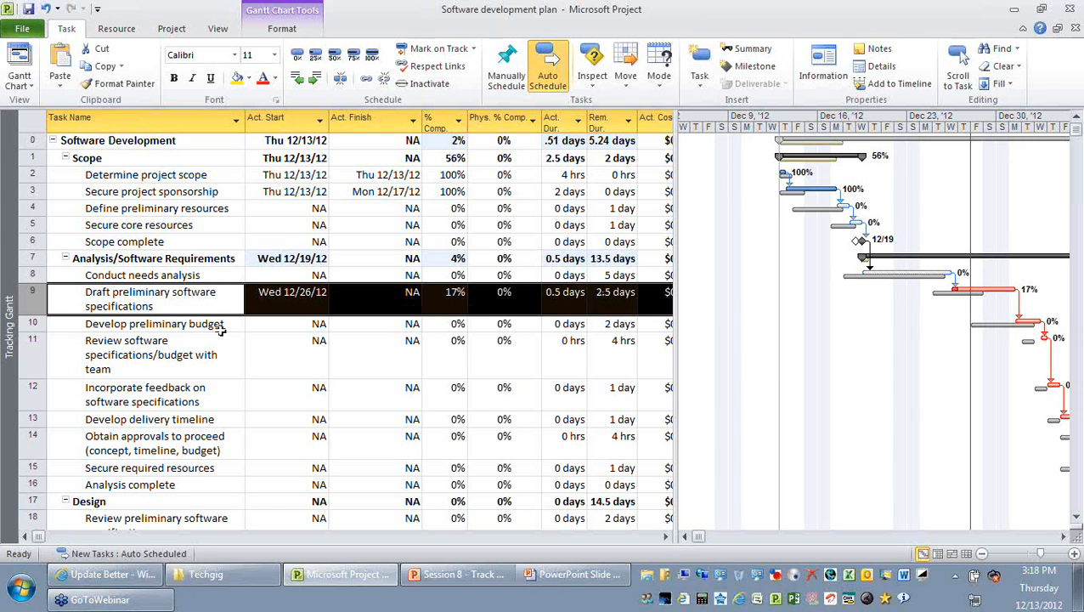
Look at the Mark on Track options for Review software specifications/budget with team, and undo the last on-track update
click(28, 351)
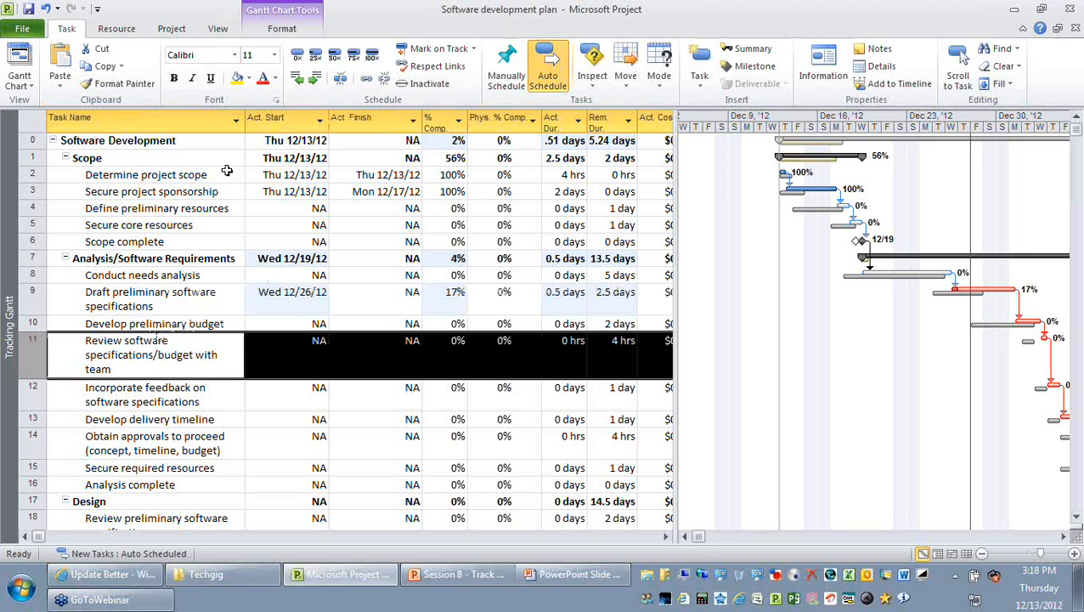
click(473, 49)
click(467, 85)
click(388, 356)
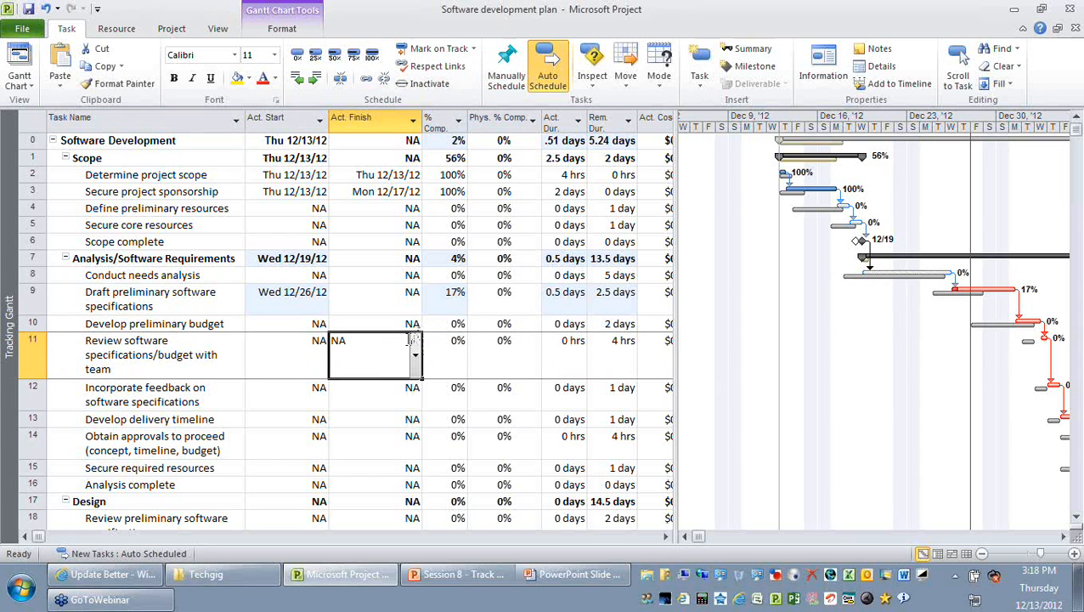
key(Escape)
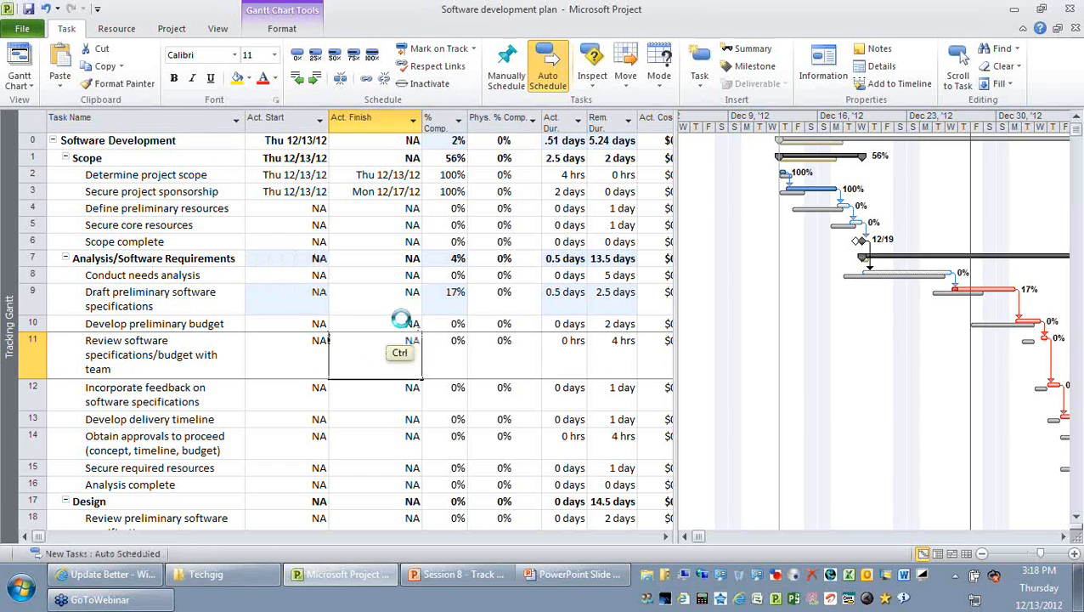
key(ctrl+z)
Switch to the PowerPoint slide show and display the point on tasks that run behind
key(alt+Tab)
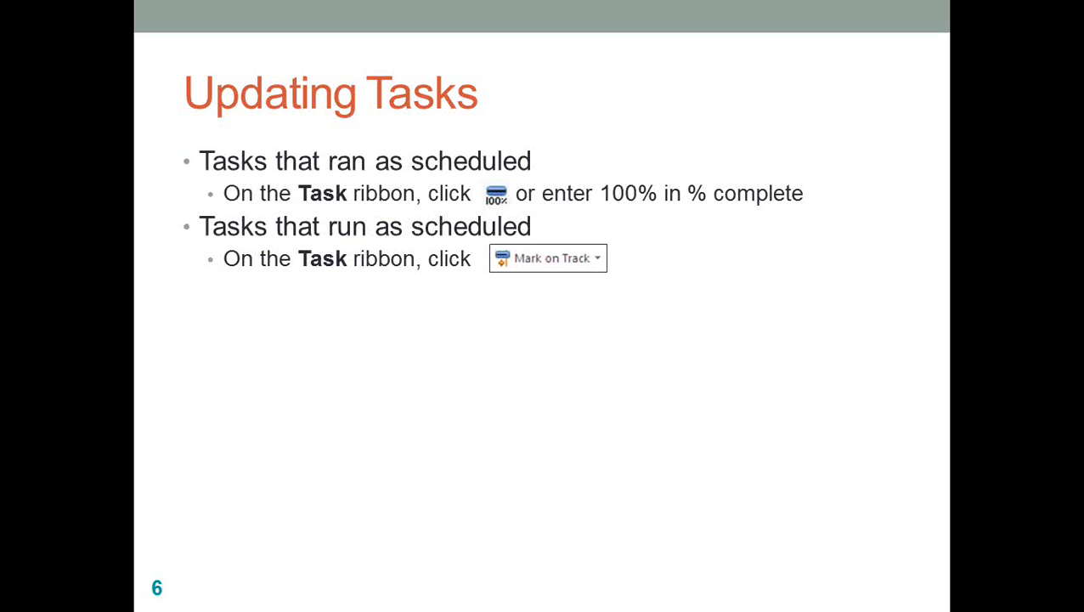
key(Right)
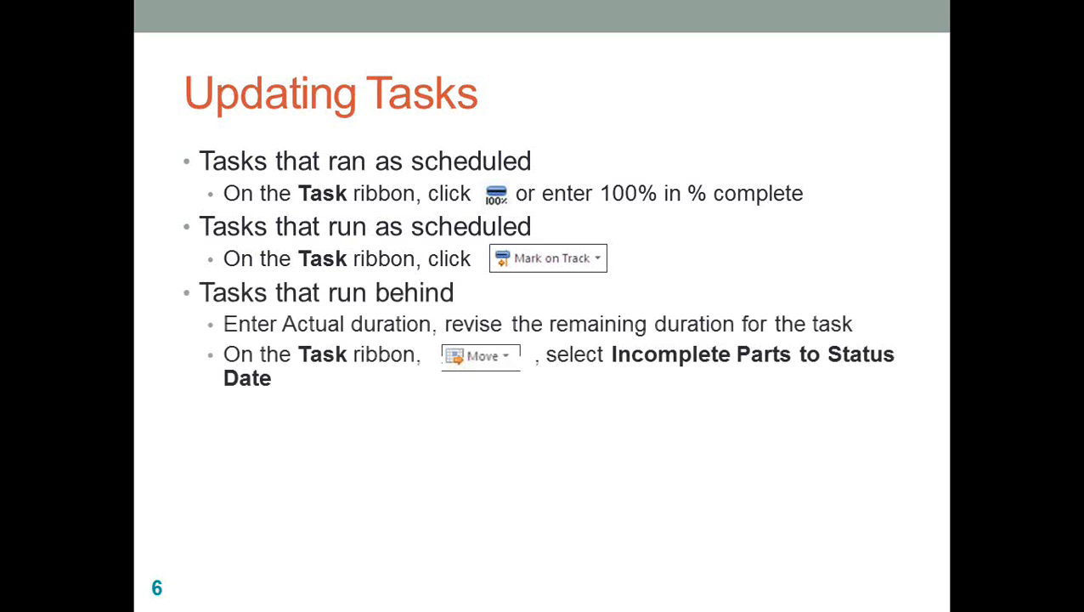
key(Right)
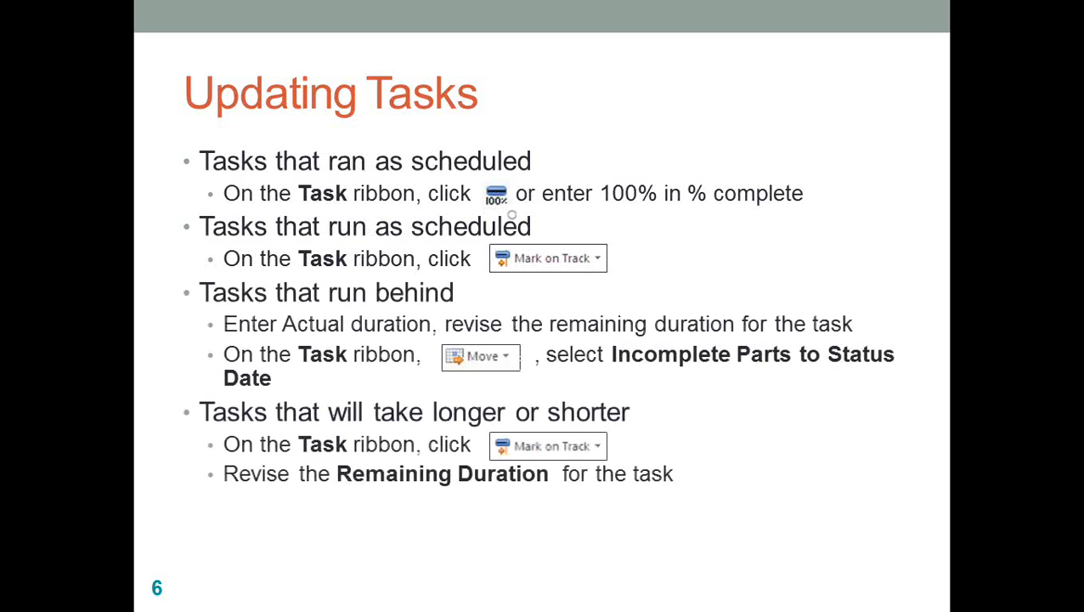
key(Left)
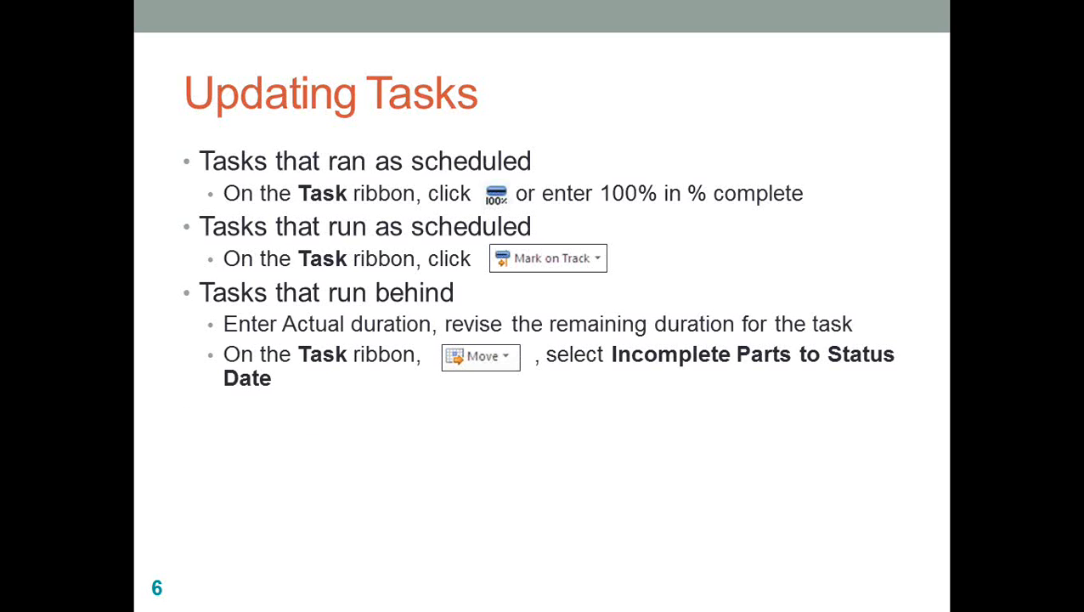